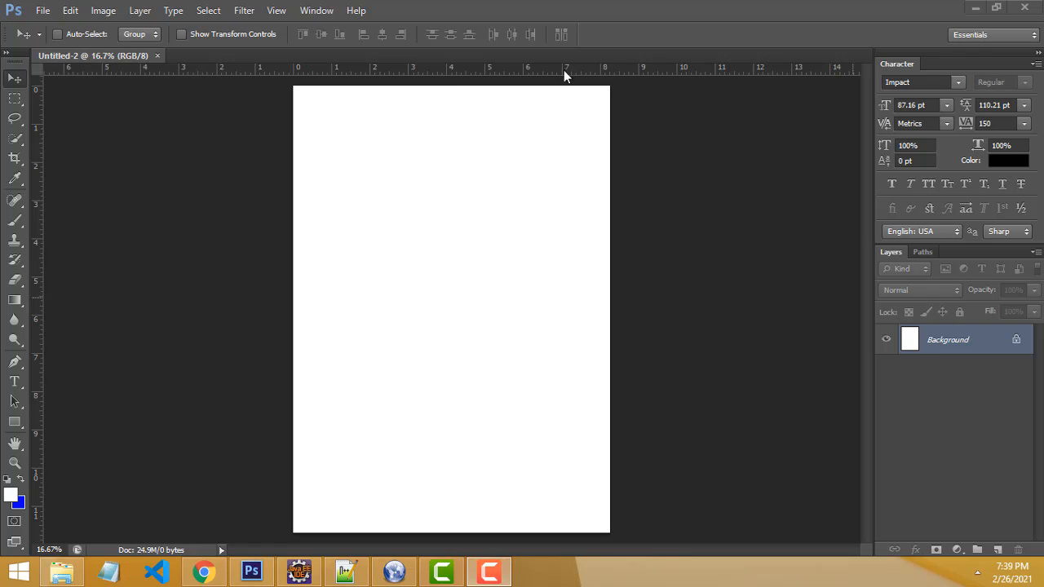
- Fill the background with black and make a wide elliptical selection about 7.3 by 3.7 inches across the middle of the page
click(7, 481)
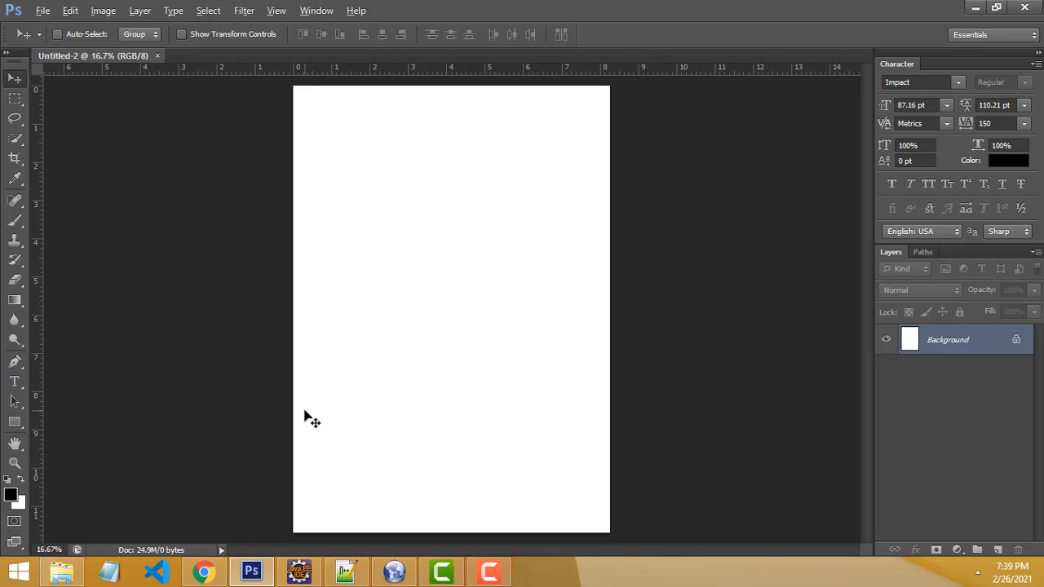
key(alt+BackSpace)
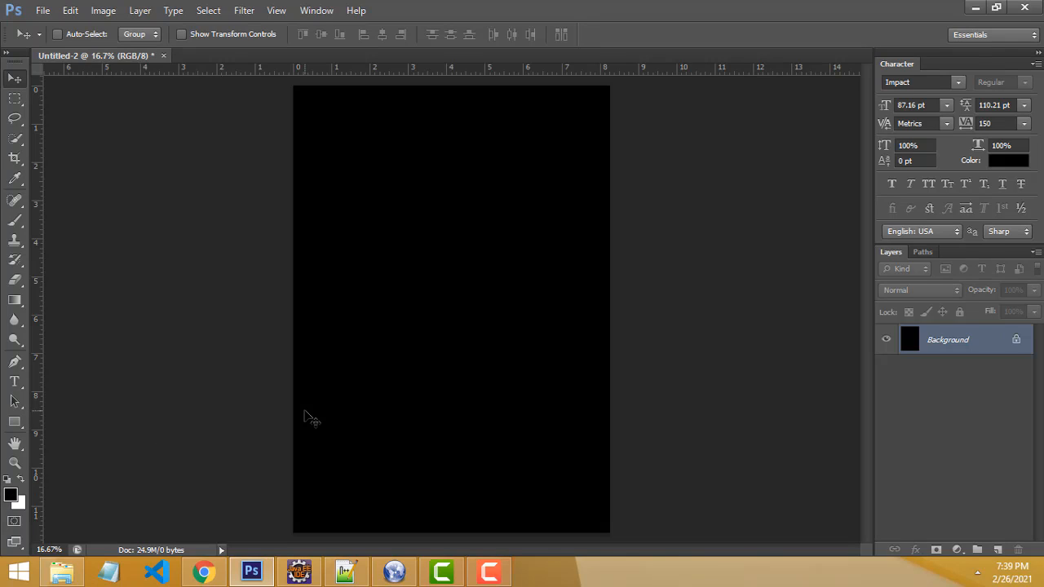
click(16, 99)
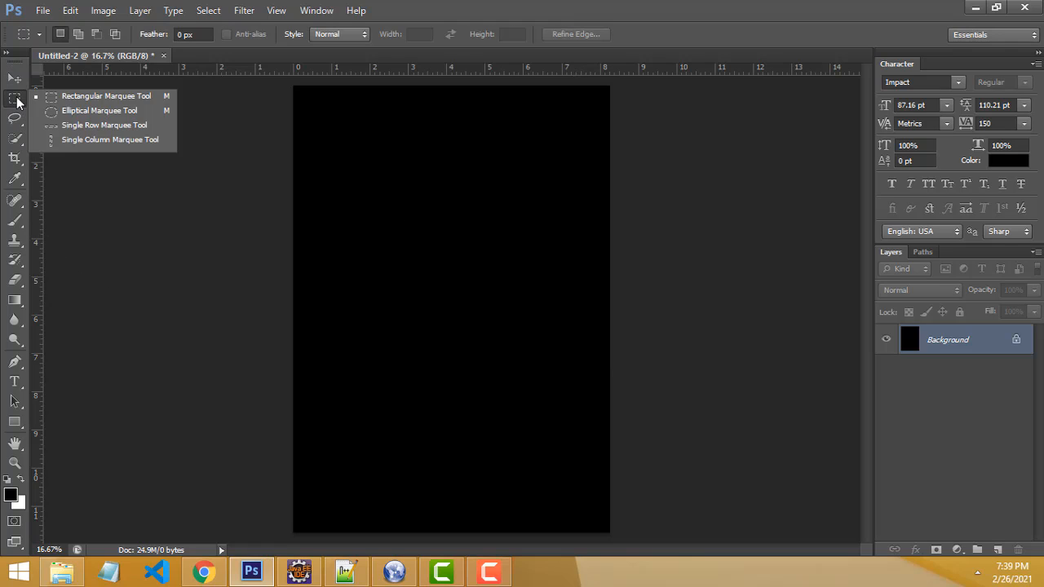
click(82, 112)
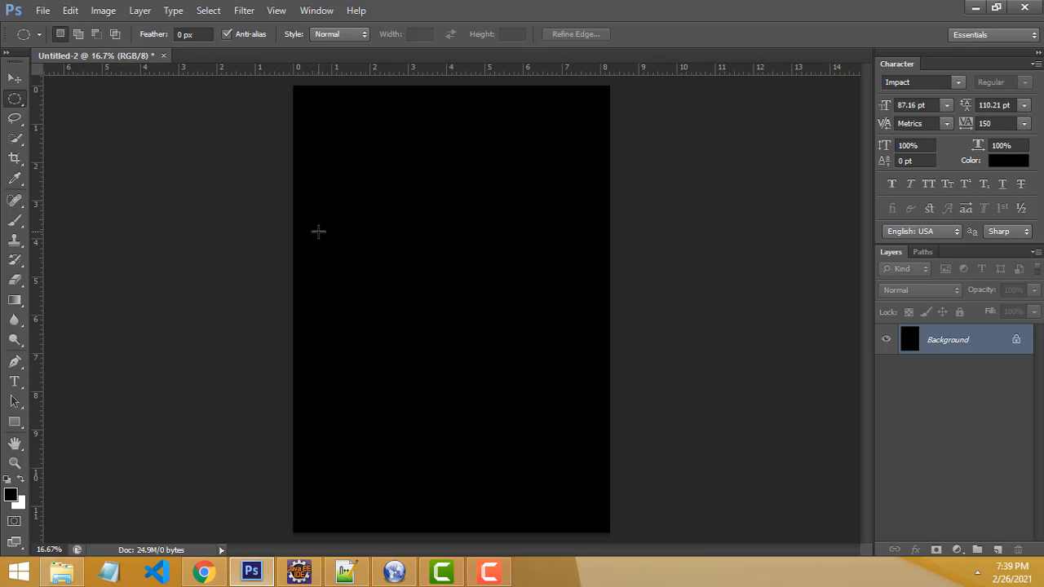
drag(318, 232, 600, 373)
drag(530, 326, 505, 310)
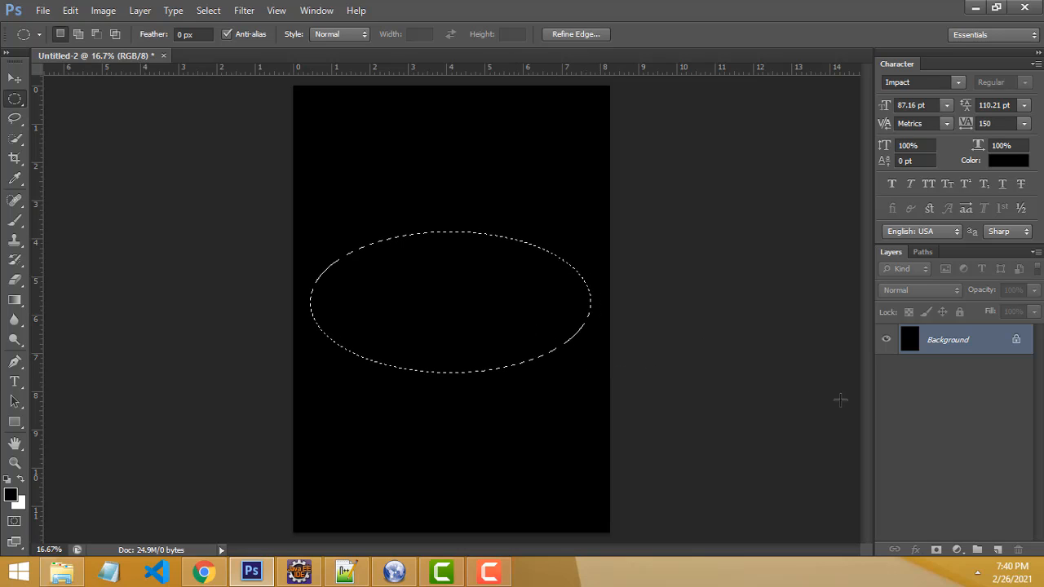
- Add a new layer and fill the elliptical selection with magenta e900e6
click(998, 550)
click(7, 494)
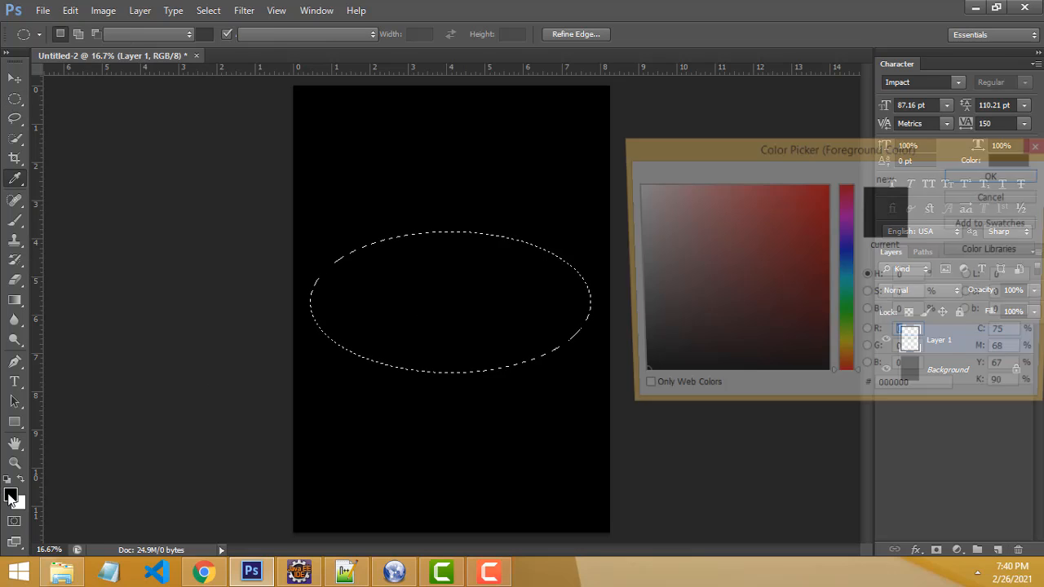
mouse_move(845, 291)
mouse_down()
mouse_move(852, 222)
mouse_move(840, 208)
mouse_move(827, 229)
mouse_up()
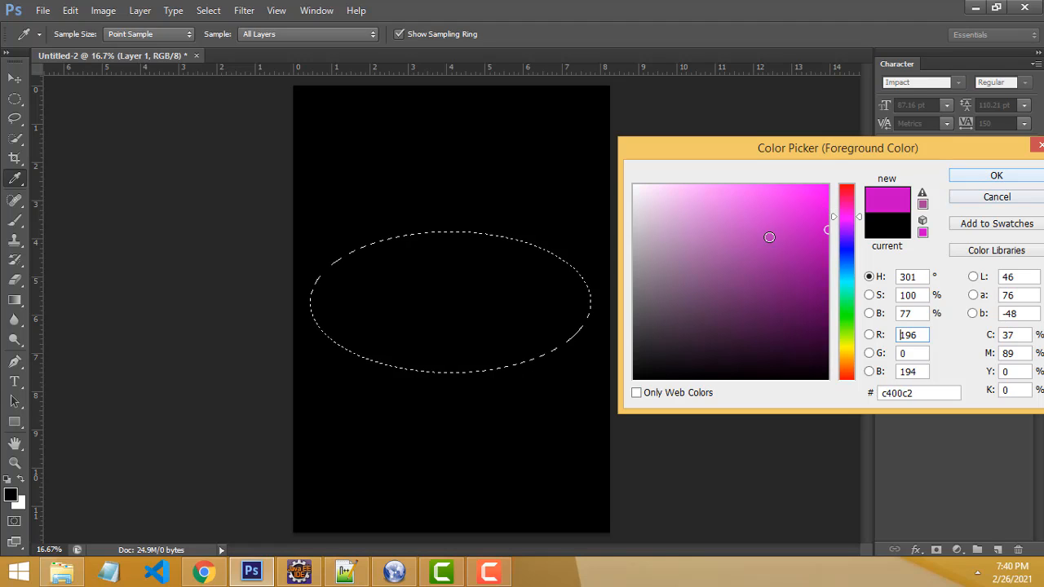
click(832, 201)
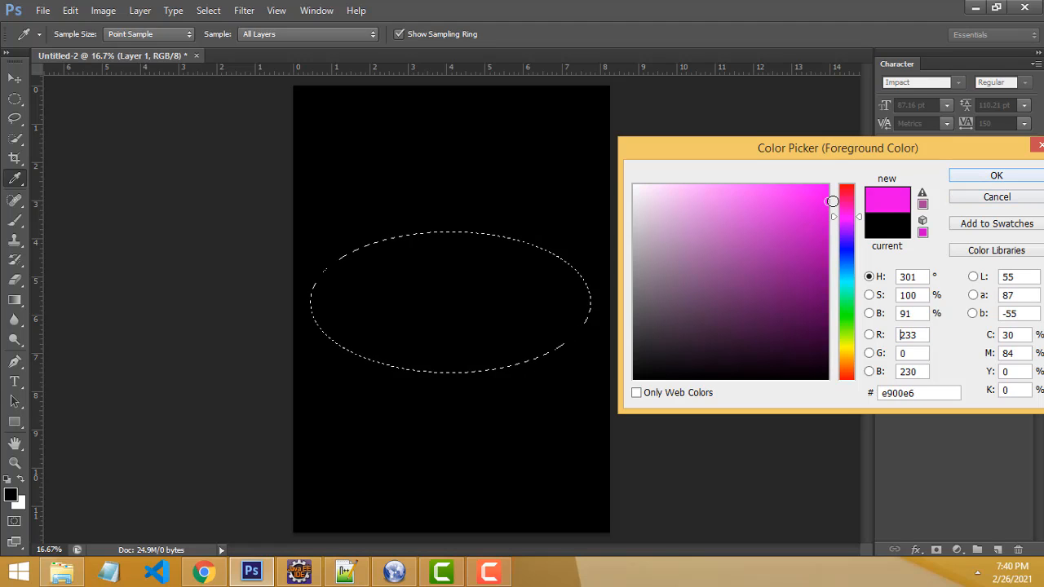
click(996, 176)
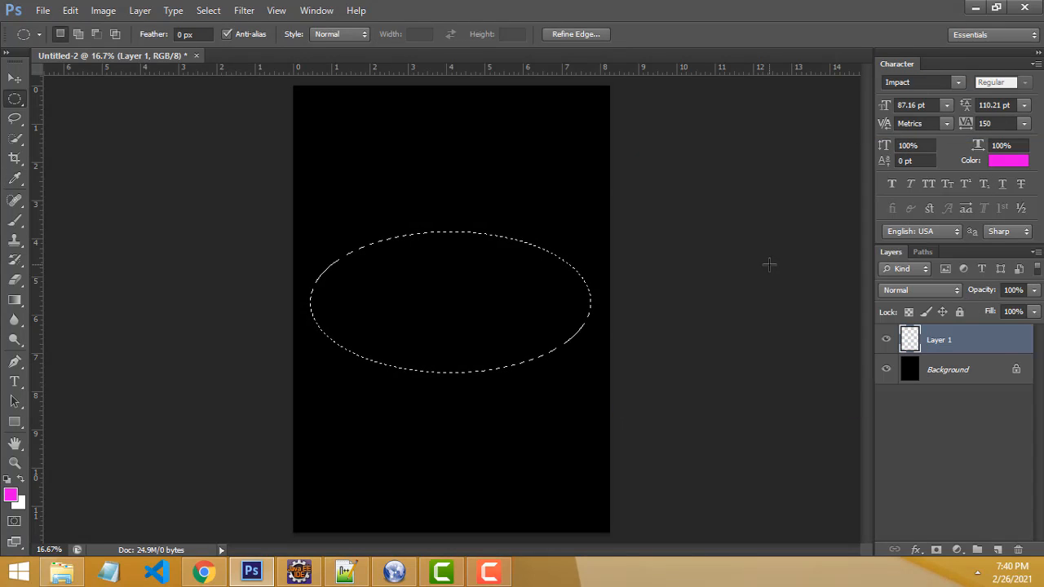
key(alt+BackSpace)
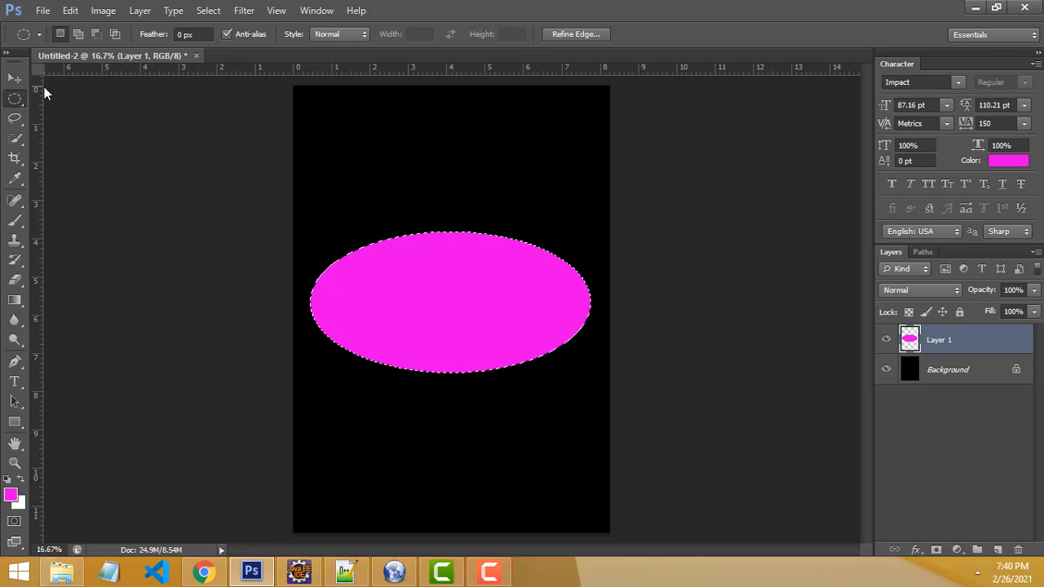
- Clear the selection and shift the magenta ellipse slightly down and to the right to centre it on the page
click(417, 320)
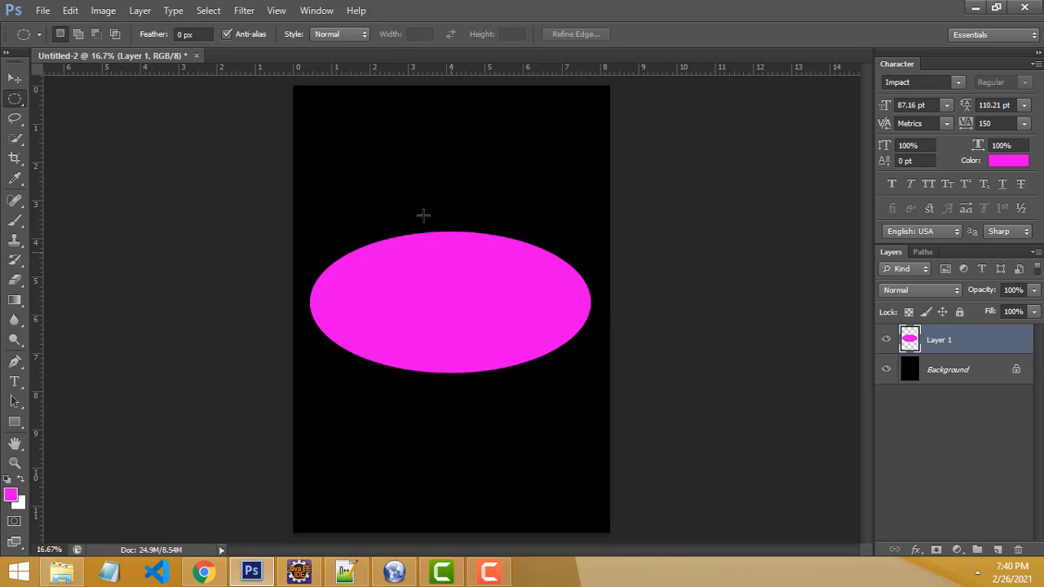
click(16, 77)
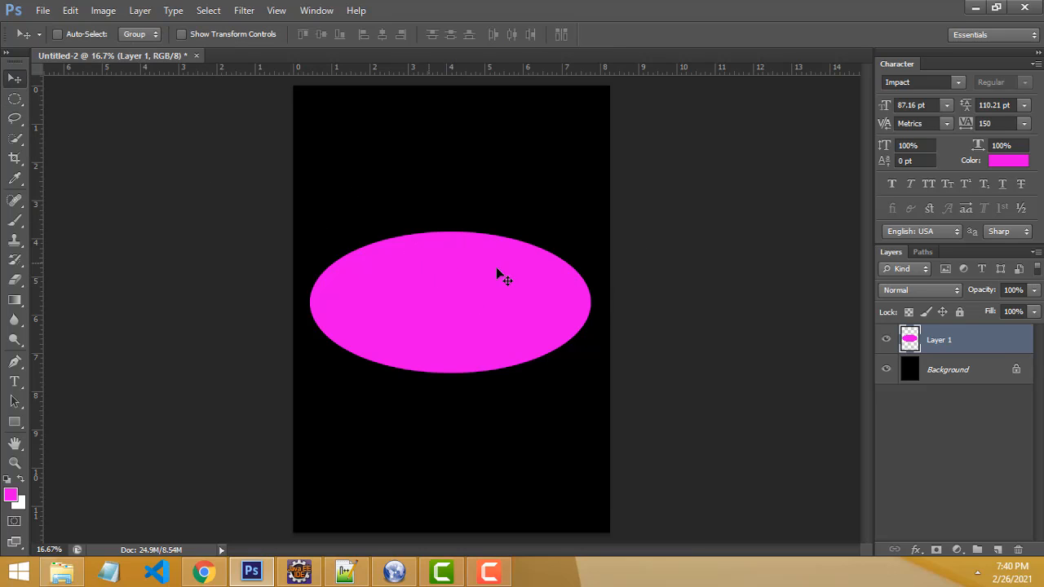
drag(410, 283, 415, 286)
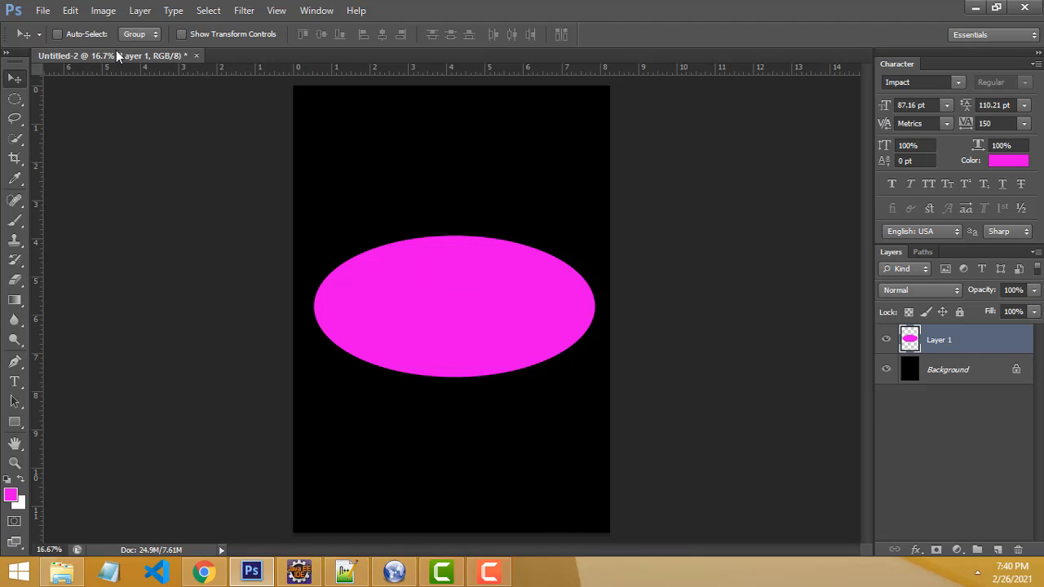
click(243, 11)
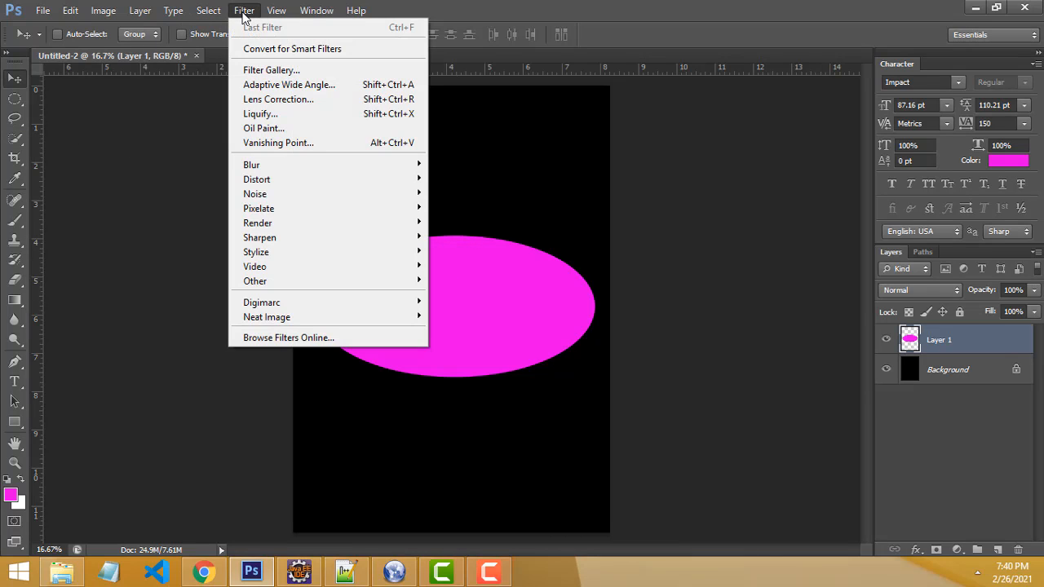
mouse_move(297, 168)
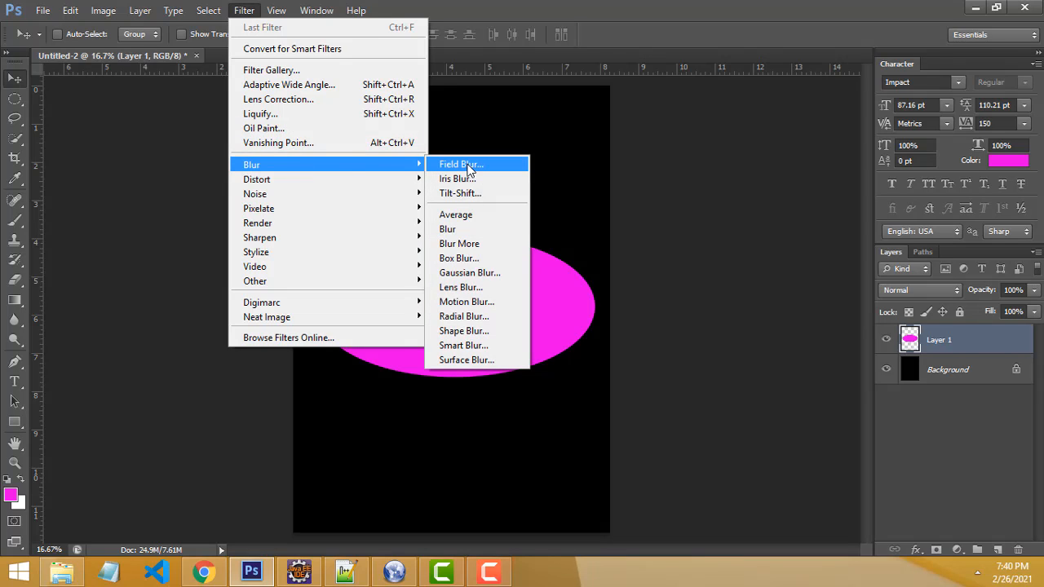
click(451, 276)
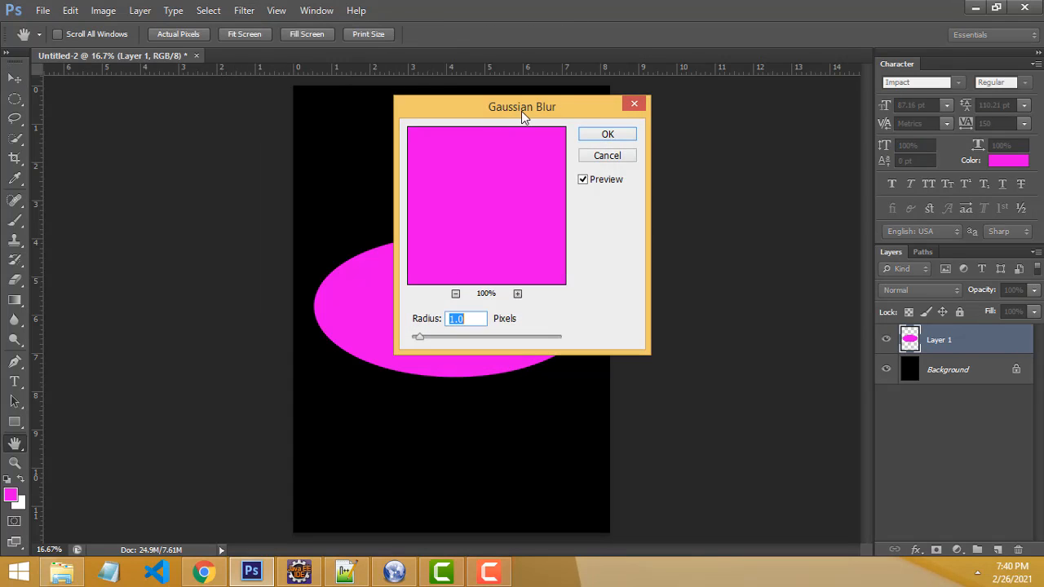
drag(523, 115, 689, 89)
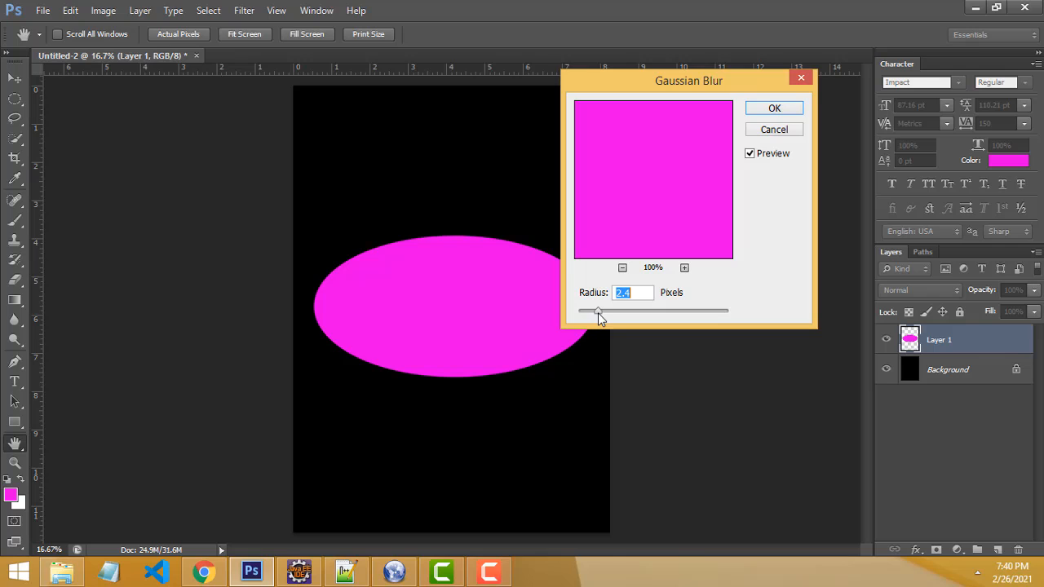
drag(611, 310, 693, 313)
click(774, 130)
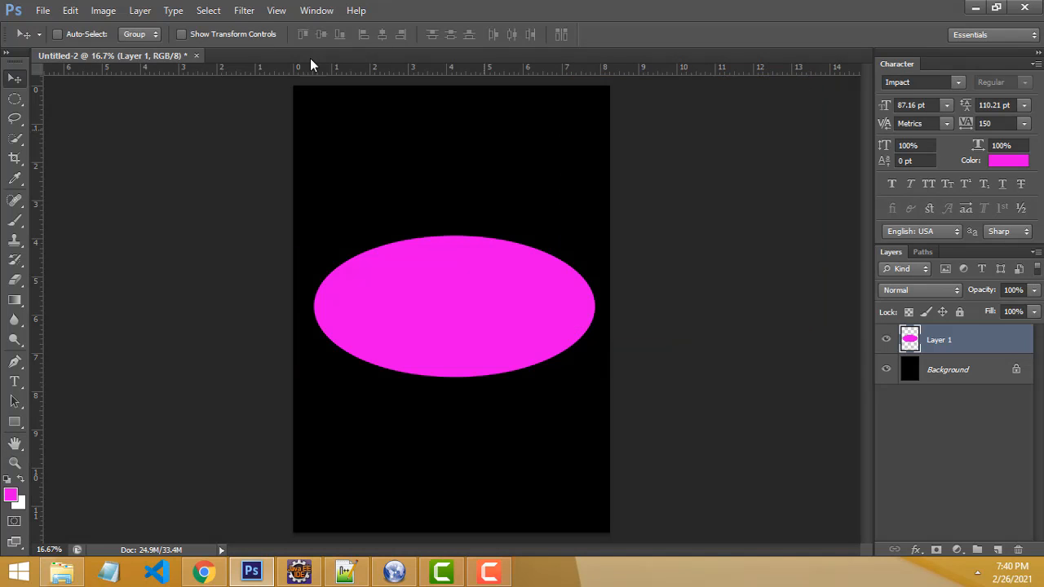
click(205, 11)
mouse_move(244, 10)
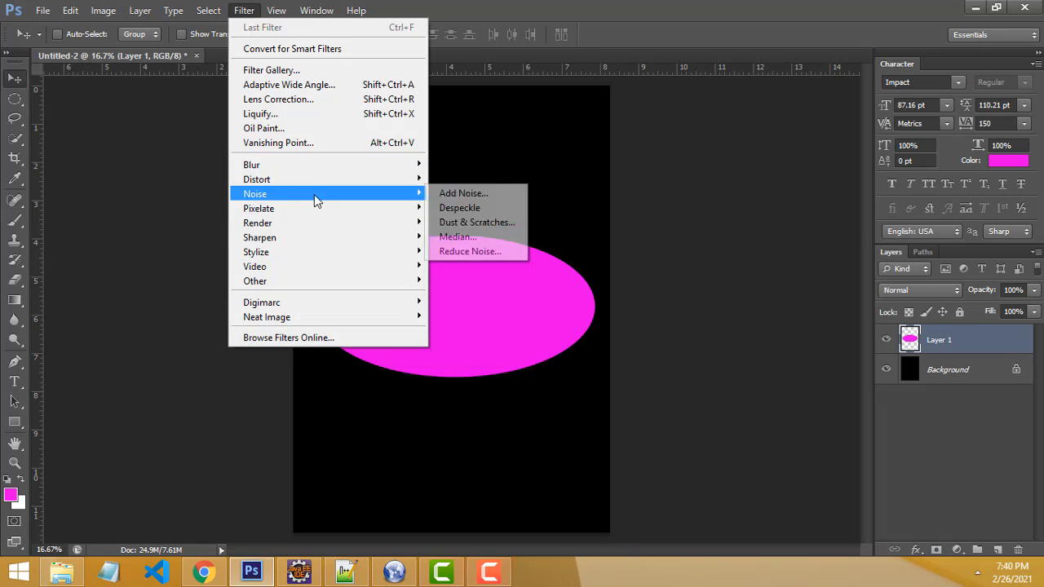
mouse_move(331, 167)
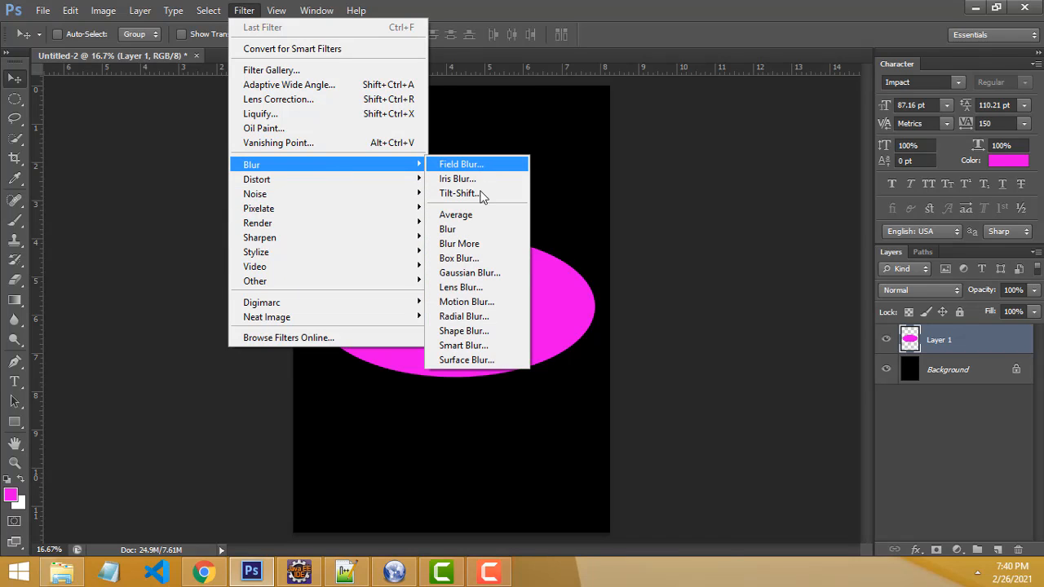
click(472, 317)
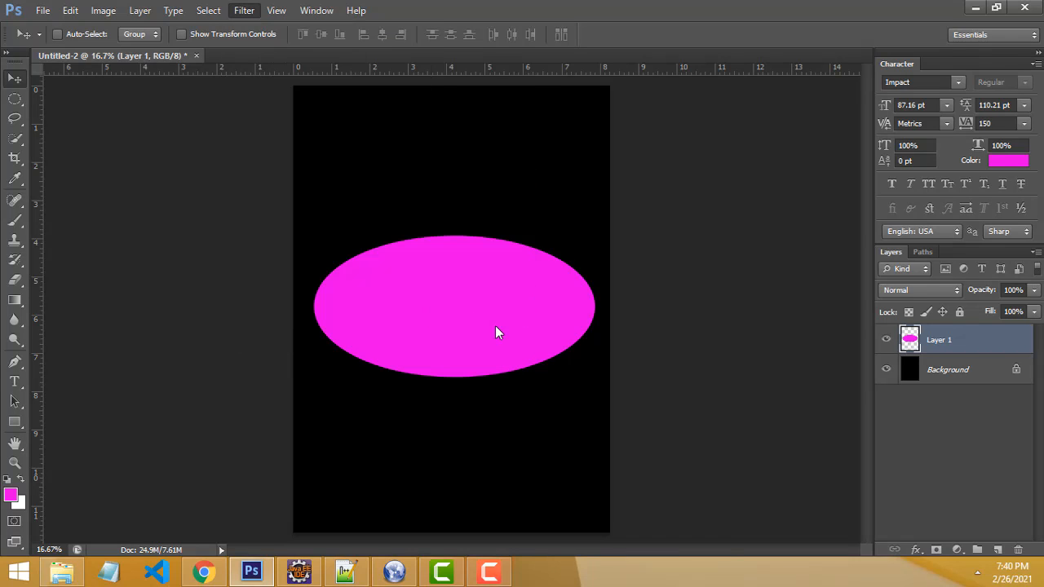
drag(558, 195, 587, 196)
click(688, 196)
- Apply a Gaussian Blur with a radius of about 544 pixels to the magenta ellipse so it becomes a soft glow
click(243, 9)
mouse_move(332, 181)
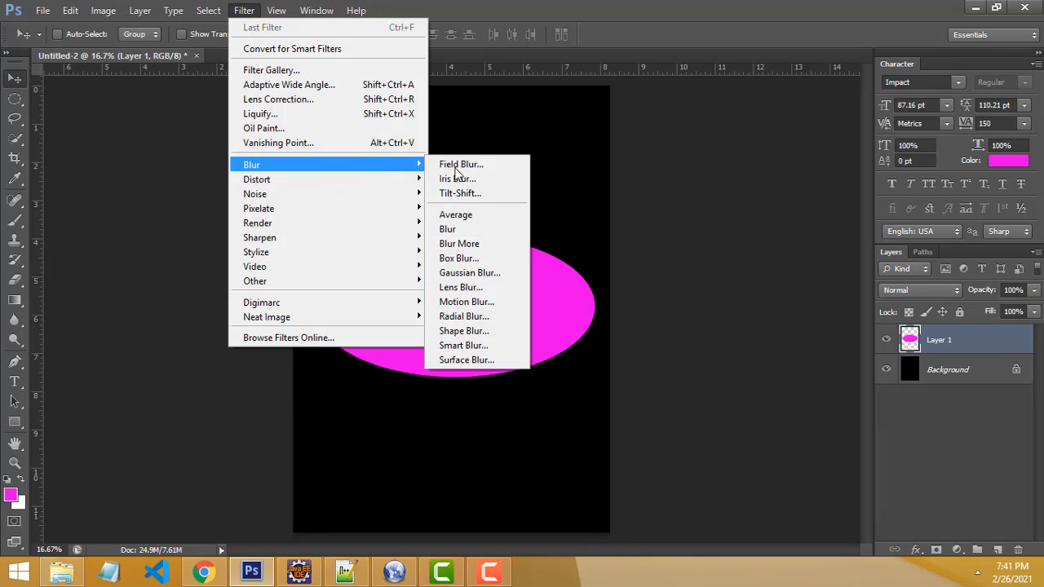
click(482, 273)
drag(587, 310, 593, 313)
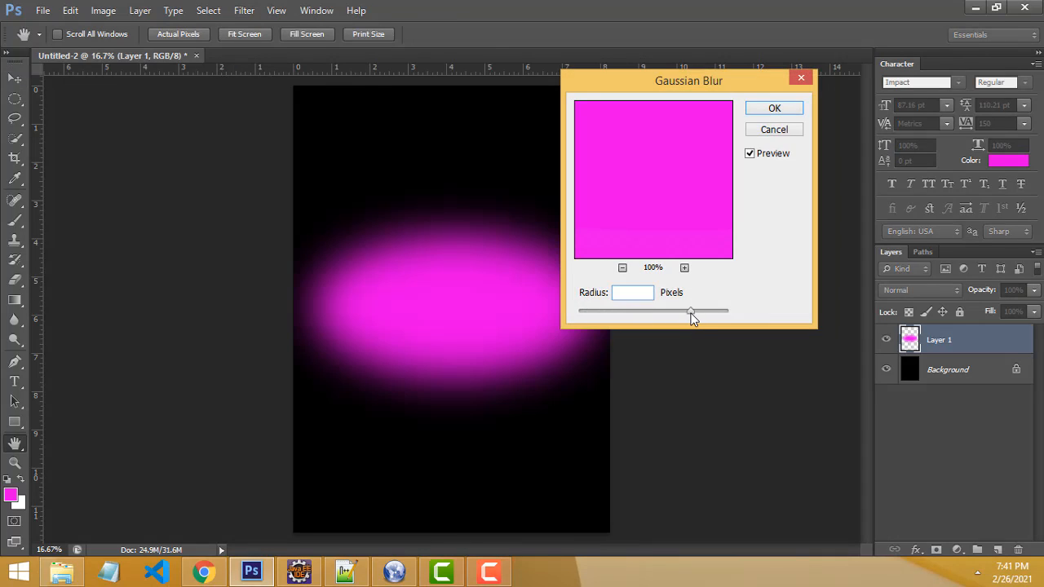
drag(691, 312, 711, 313)
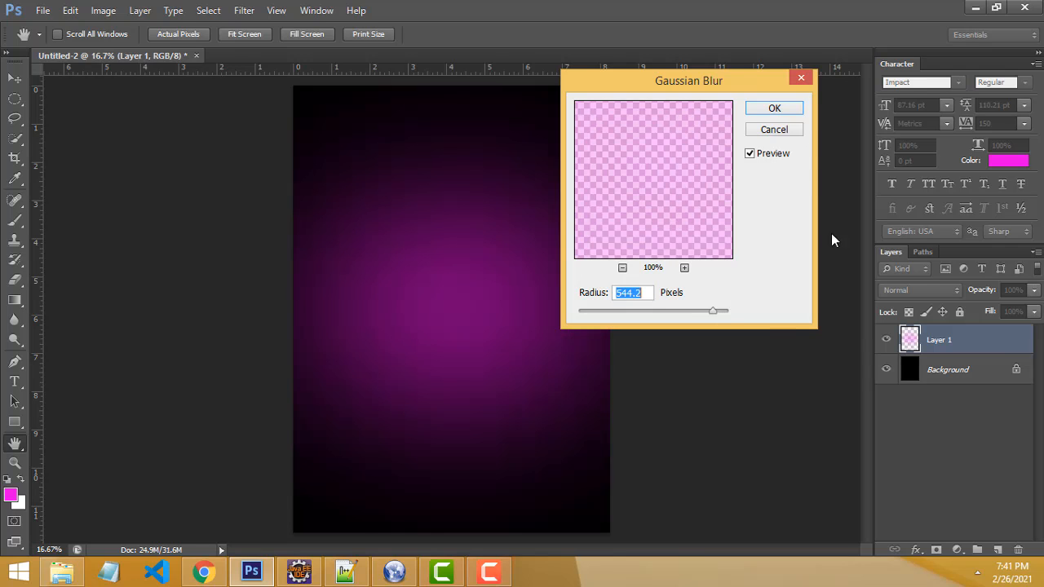
click(771, 108)
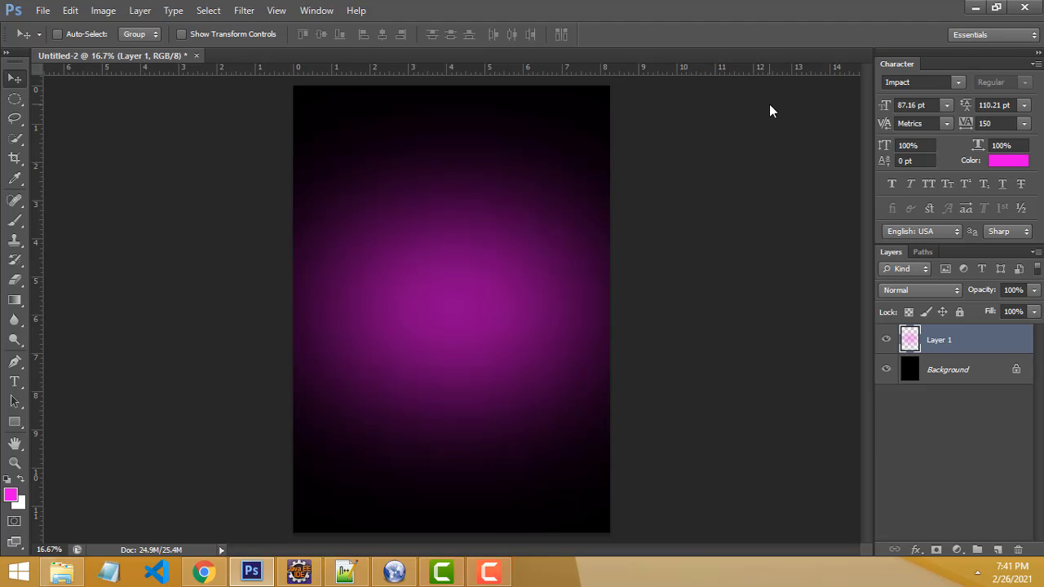
- Start a new text line over the upper-left part of the glow and set its font to Berlin Sans FB
key(ctrl+plus)
drag(662, 343, 807, 265)
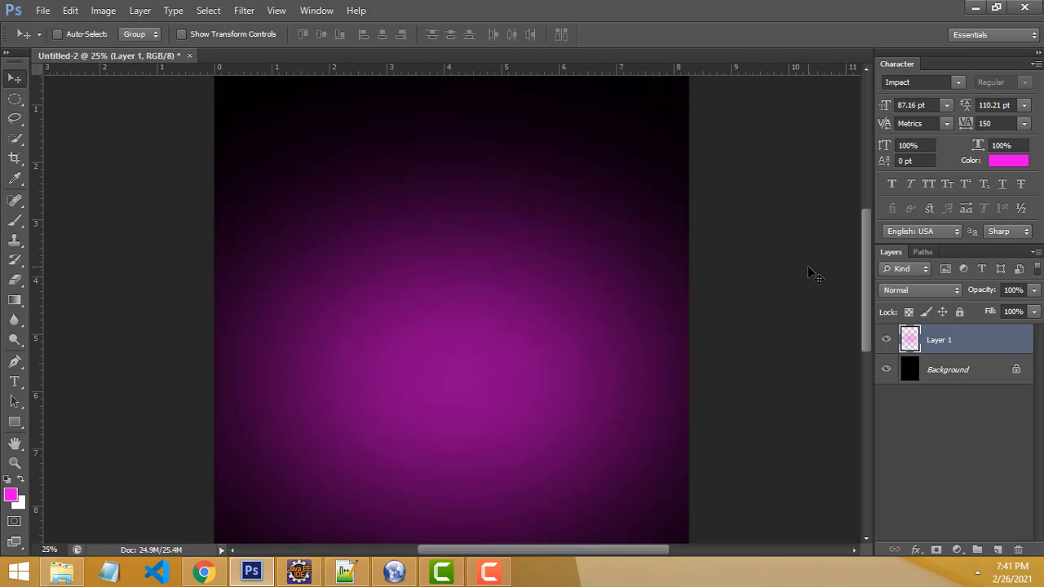
scroll(808, 265, up, 1)
scroll(808, 265, down, 3)
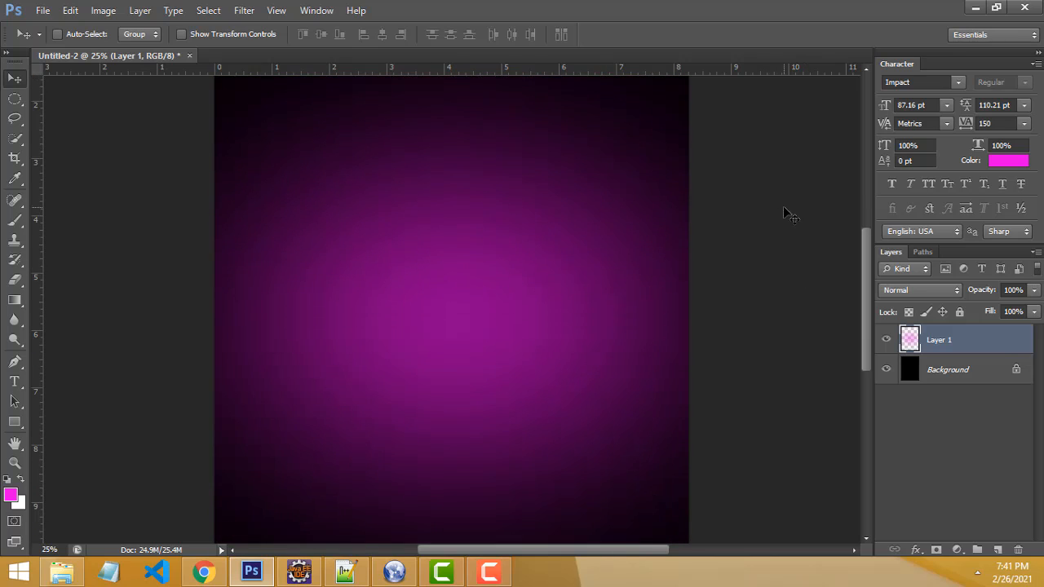
click(15, 381)
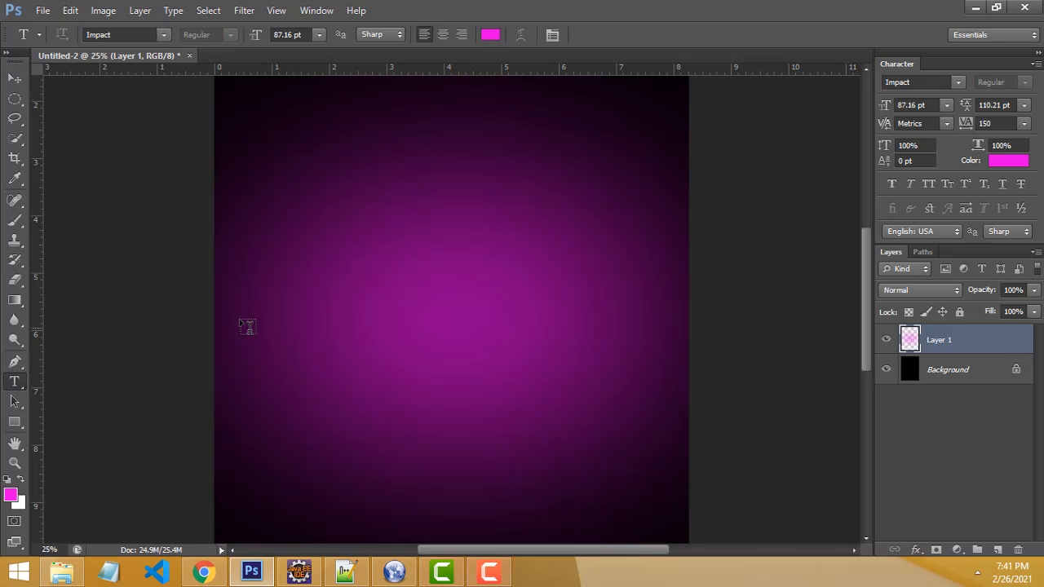
click(288, 252)
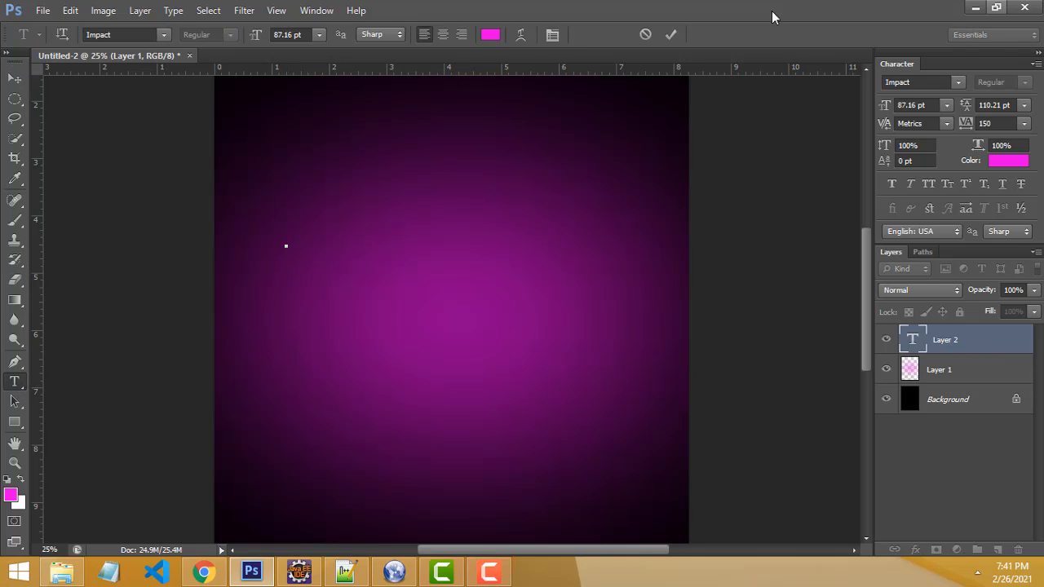
click(135, 29)
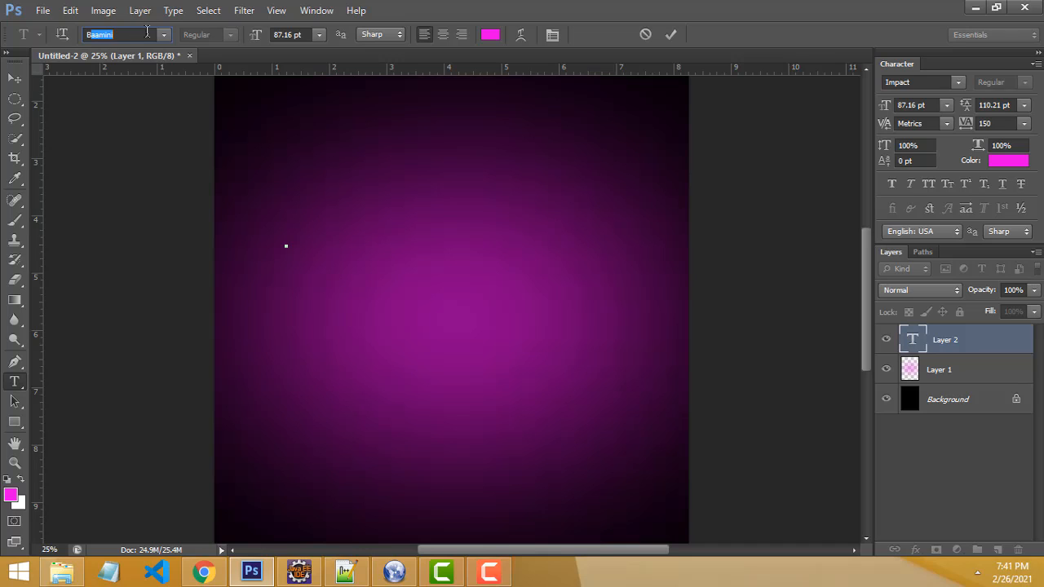
click(163, 35)
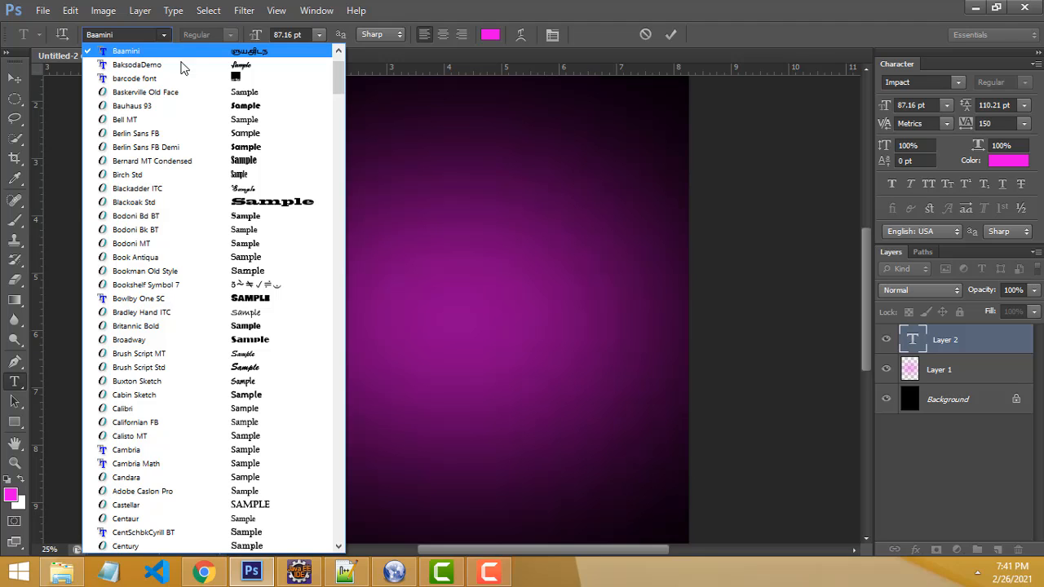
scroll(262, 233, down, 1)
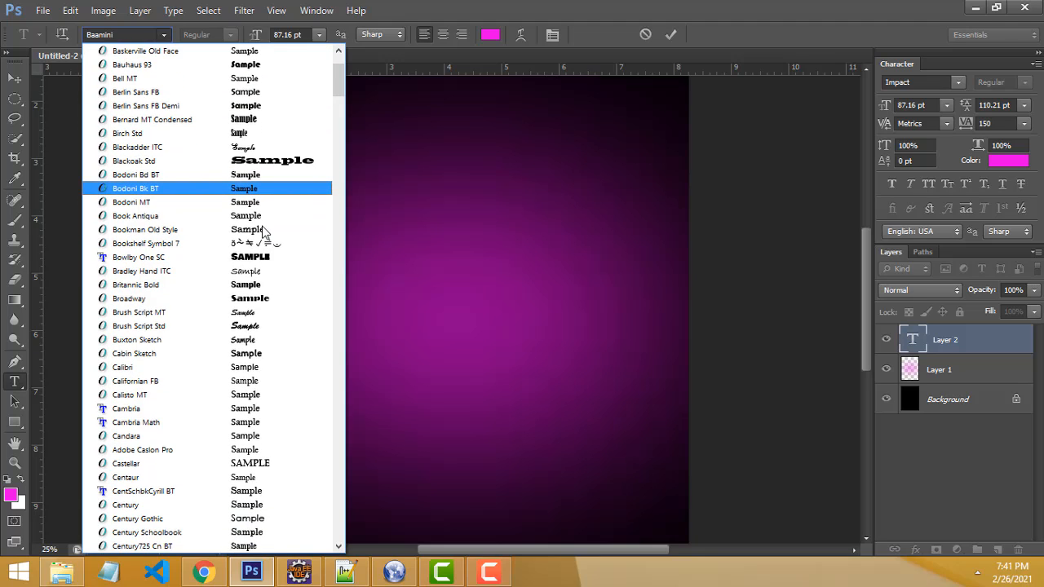
scroll(263, 232, up, 2)
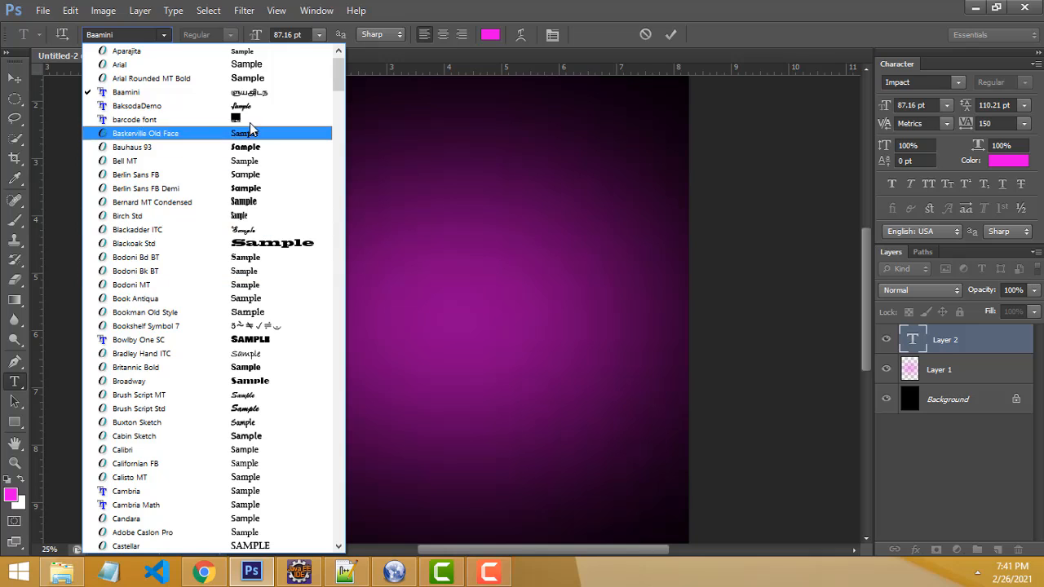
click(209, 175)
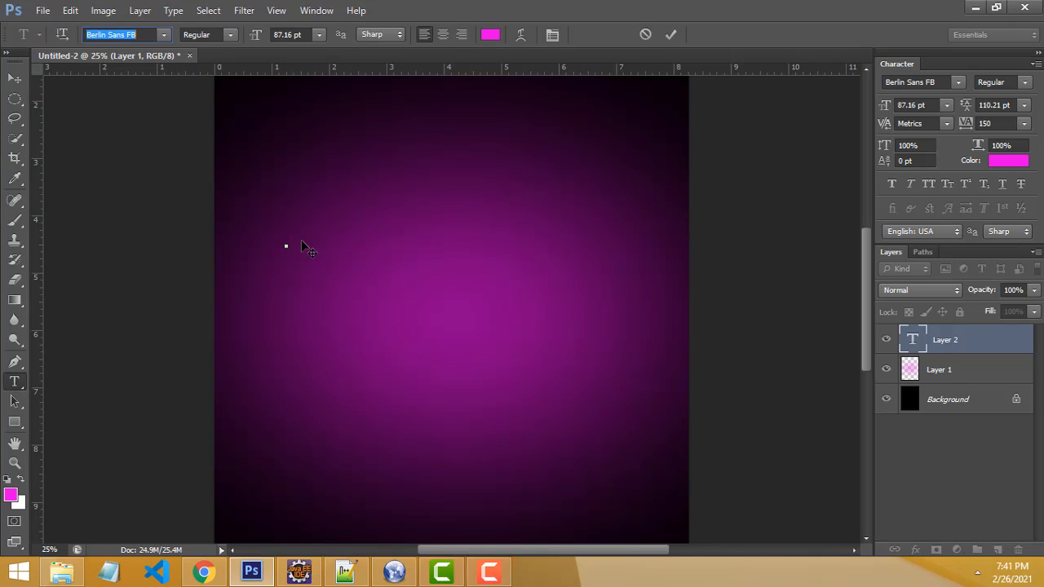
- Enter the letter P and change its font style to Bold
click(285, 244)
text(P)
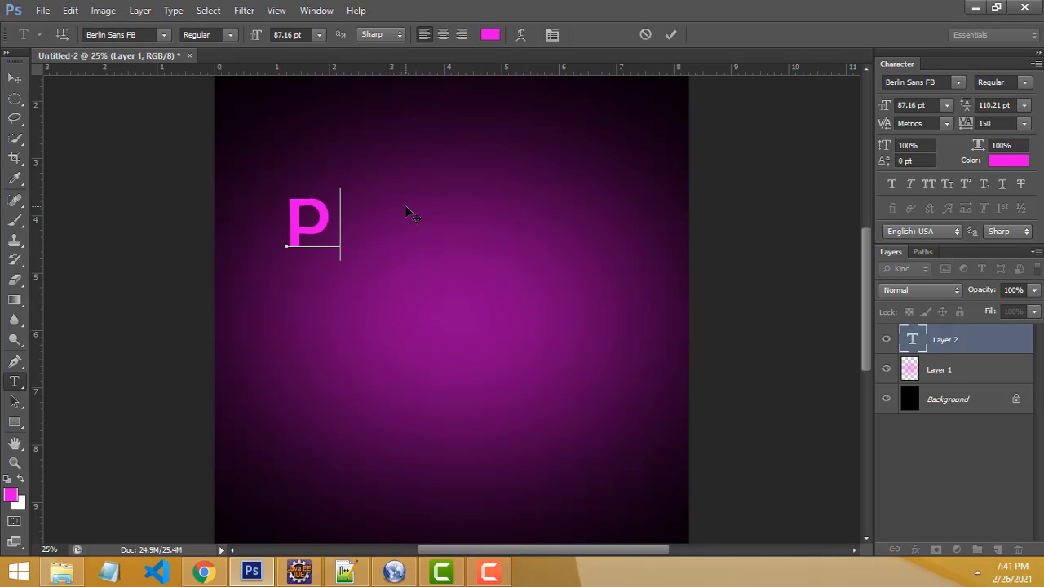
click(15, 78)
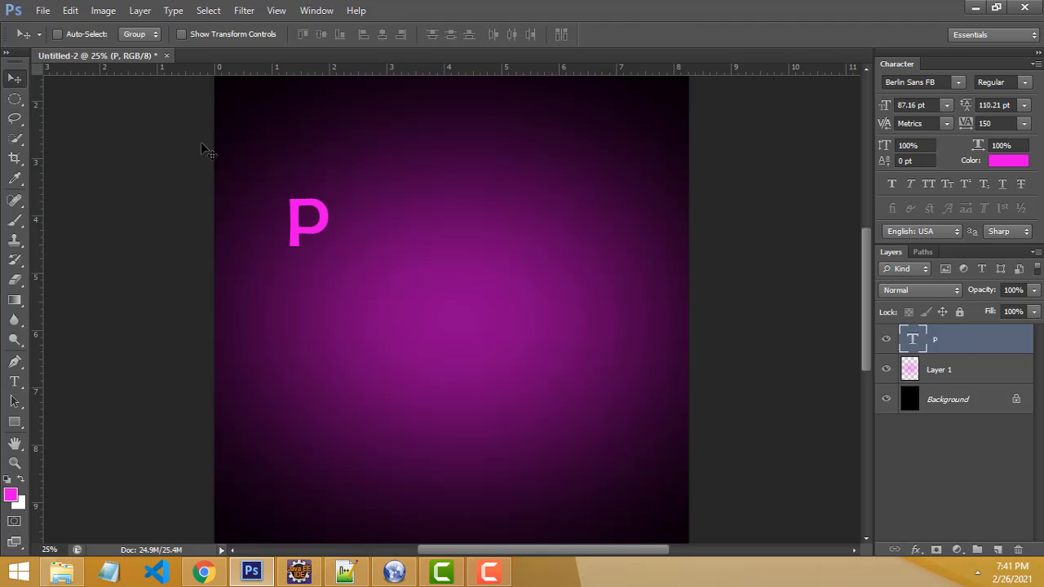
click(1026, 82)
click(1009, 109)
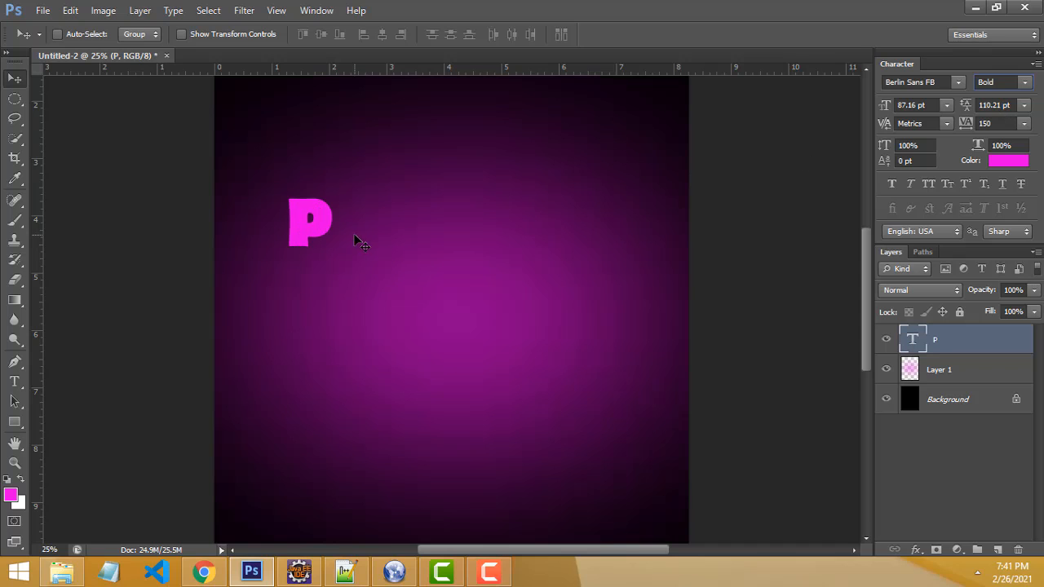
- Scale the letter P to about 205% and place it near the page's left edge, level with the glow's centre
drag(318, 236, 308, 301)
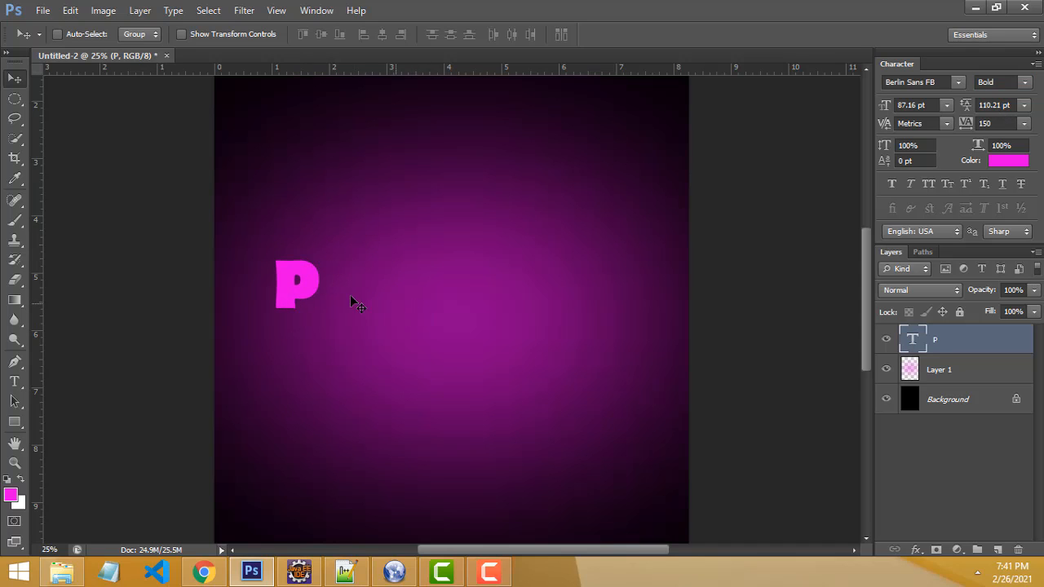
key(ctrl+t)
drag(331, 246, 393, 162)
drag(334, 266, 286, 372)
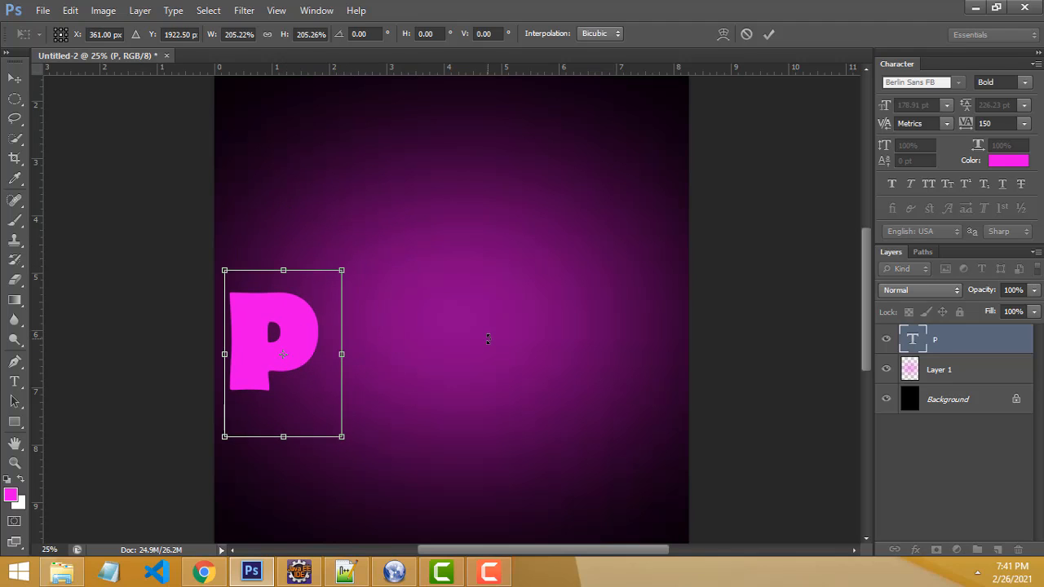
key(Return)
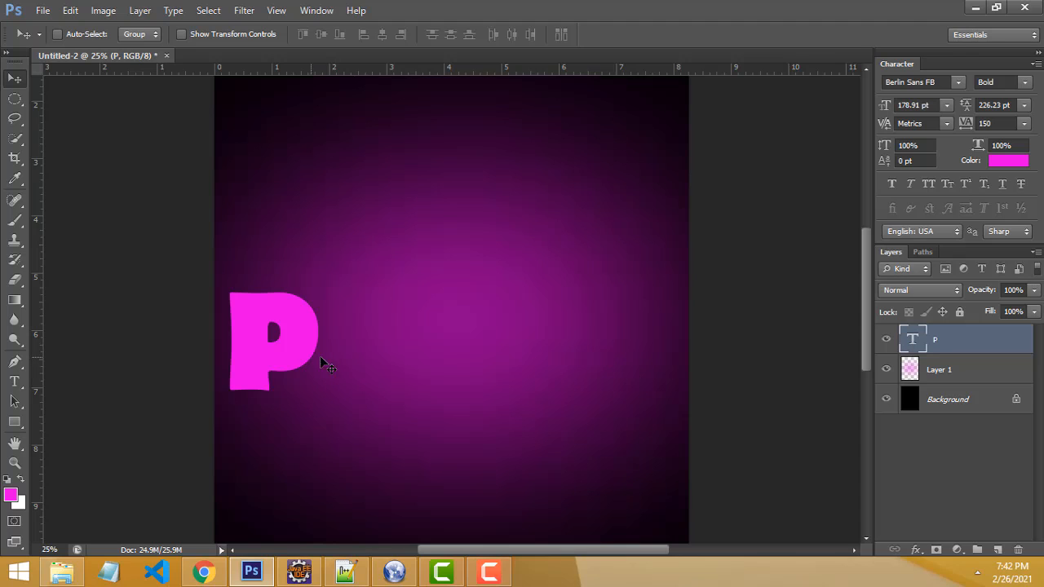
drag(274, 371, 282, 320)
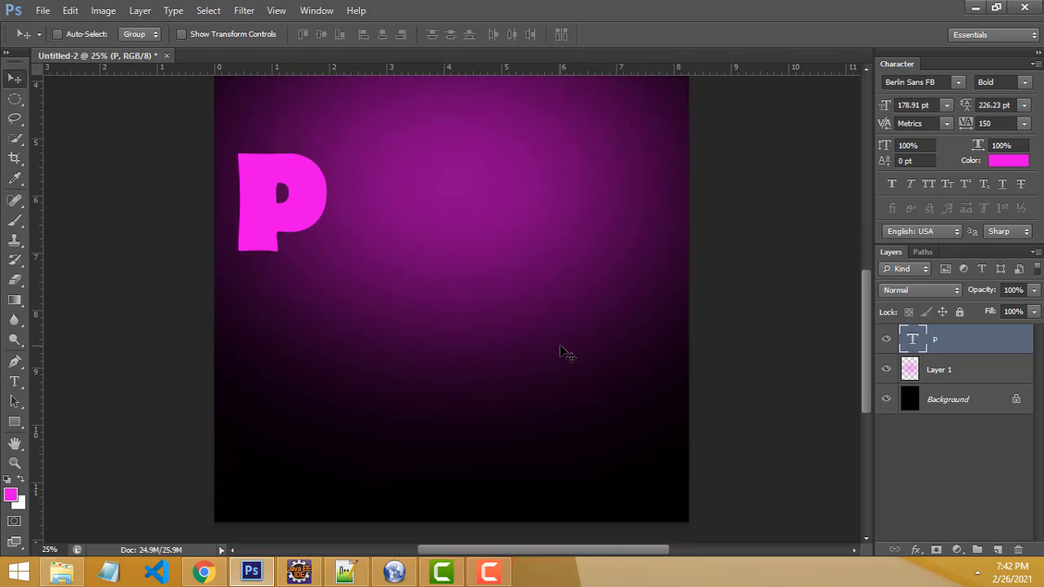
scroll(524, 353, up, 2)
drag(333, 374, 309, 304)
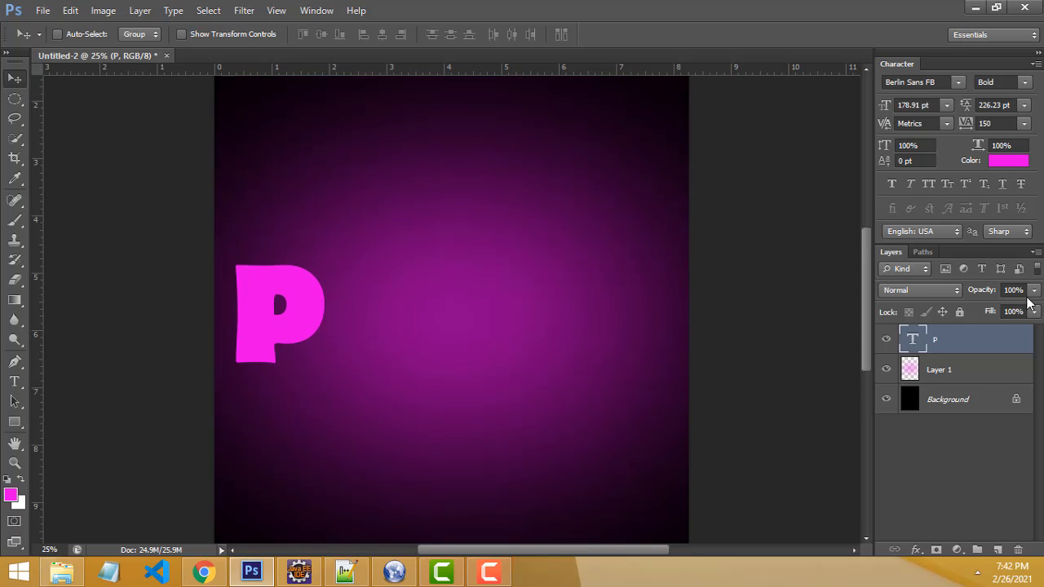
- Apply a white ffffff Color Overlay layer style to the letter P
double_click(972, 341)
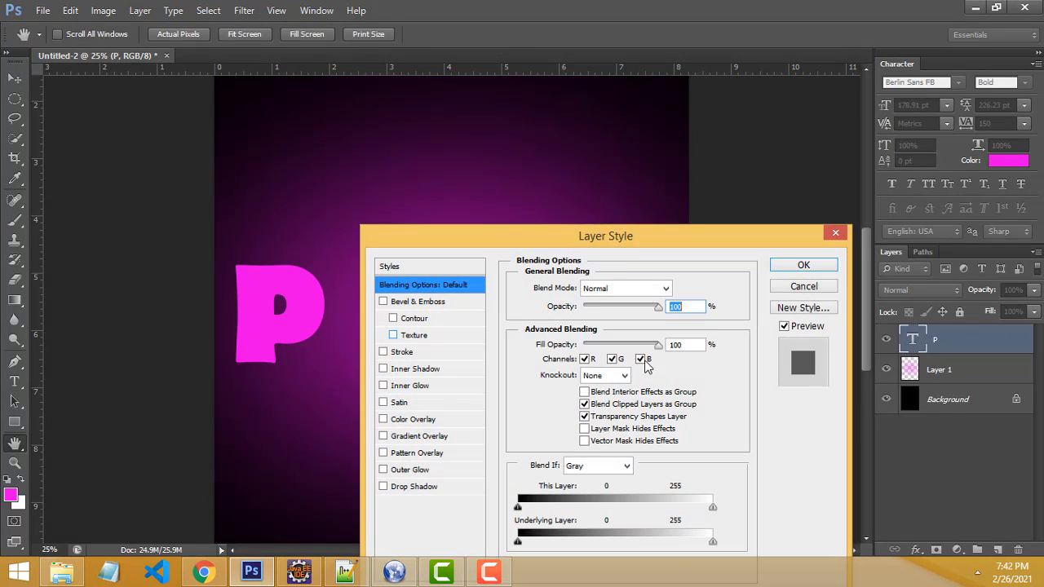
drag(717, 236, 832, 69)
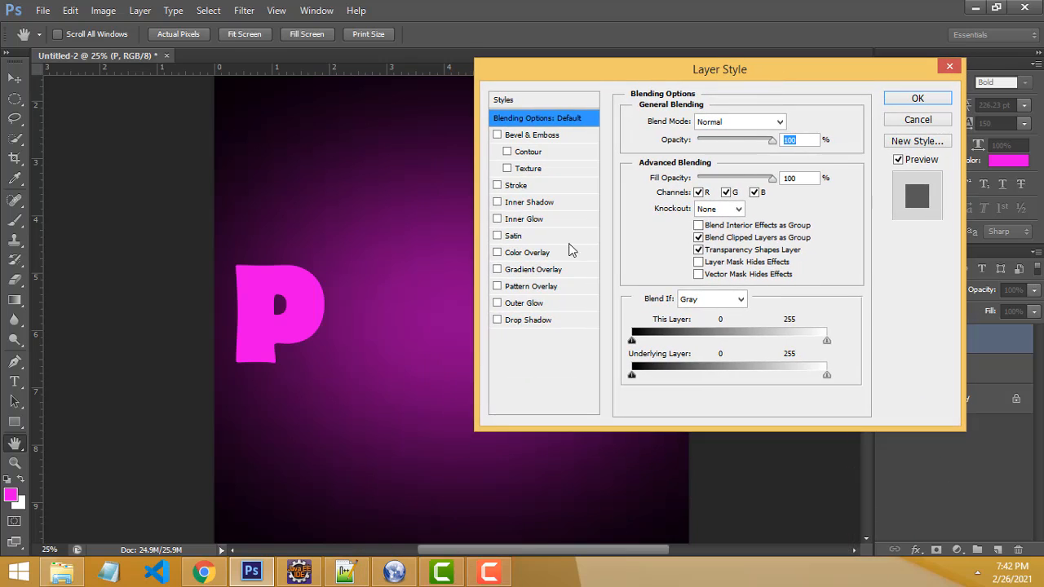
click(535, 258)
click(798, 124)
click(635, 186)
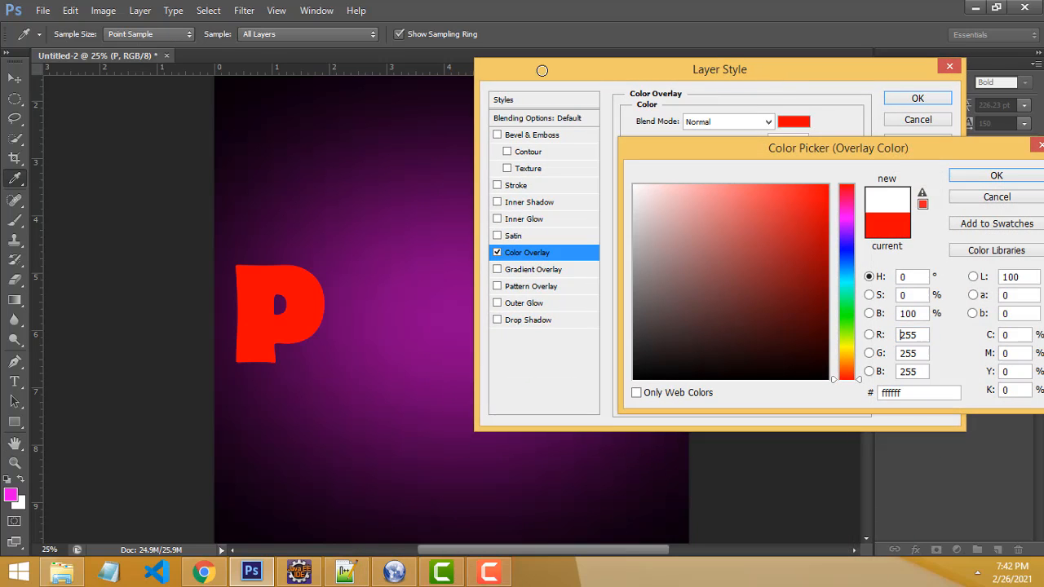
click(996, 175)
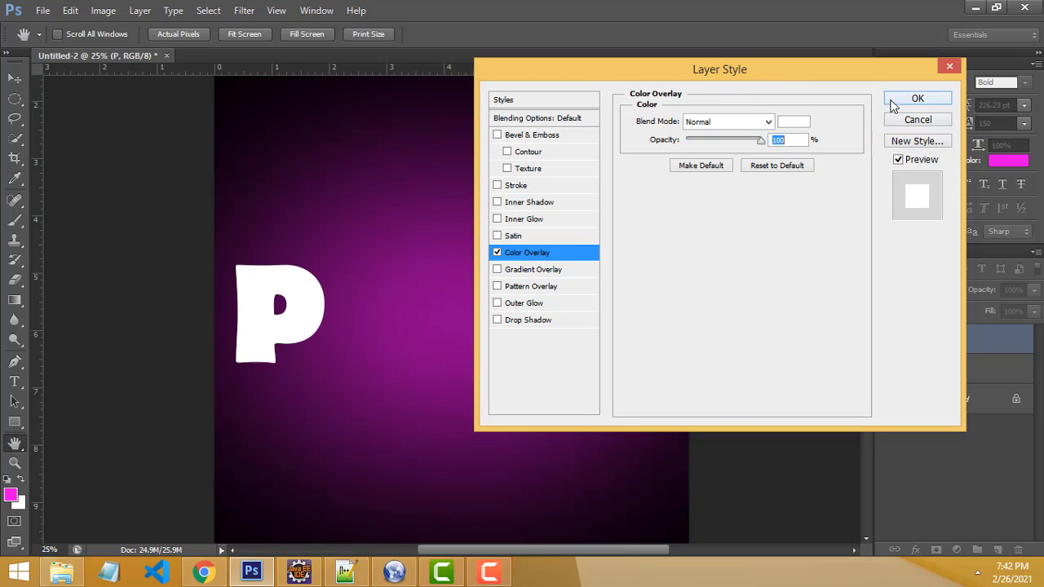
click(917, 98)
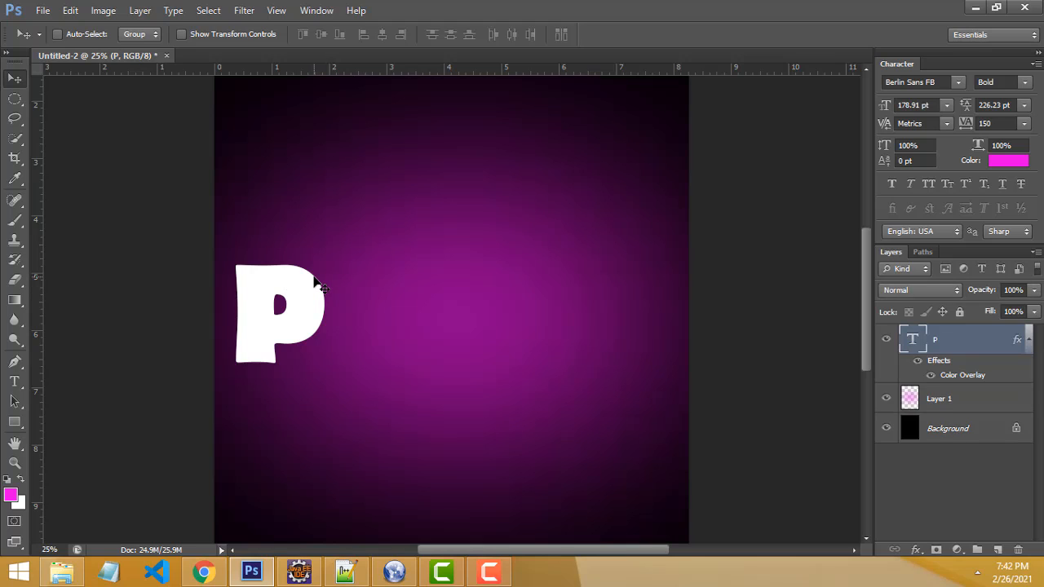
- Add a Drop Shadow to the P layer with its opacity set to 60%
double_click(995, 343)
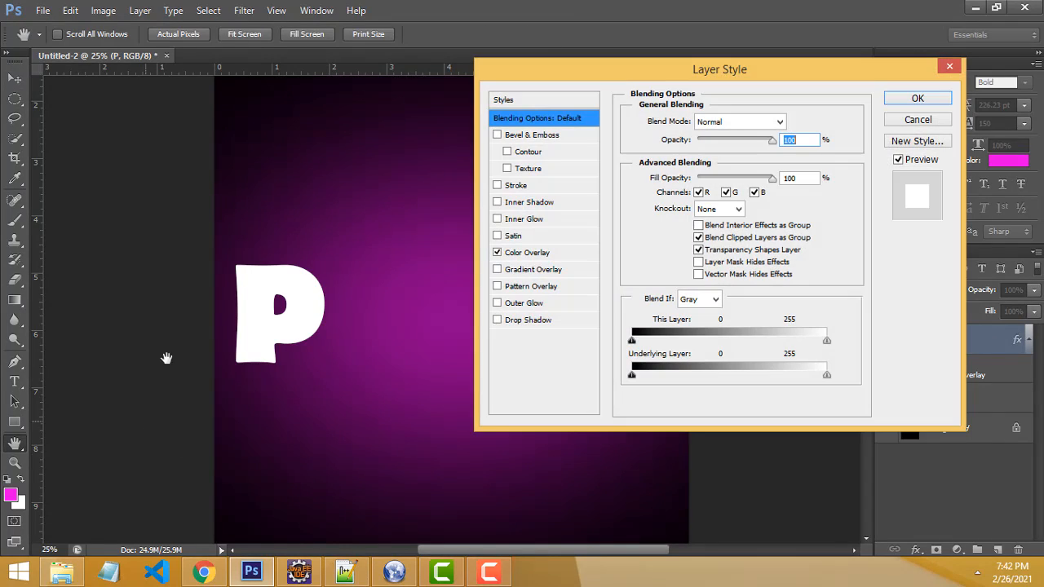
click(527, 320)
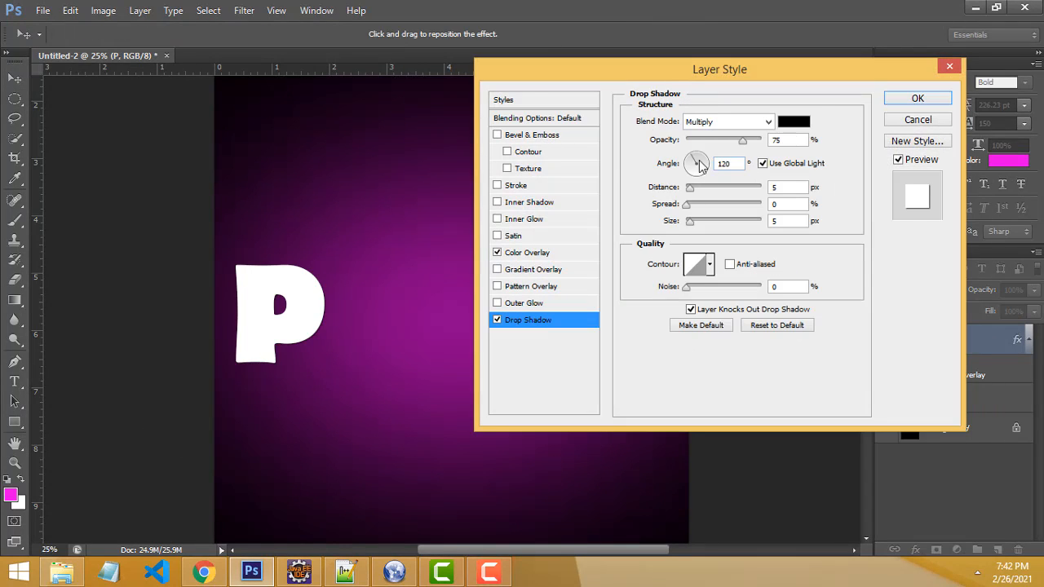
double_click(802, 143)
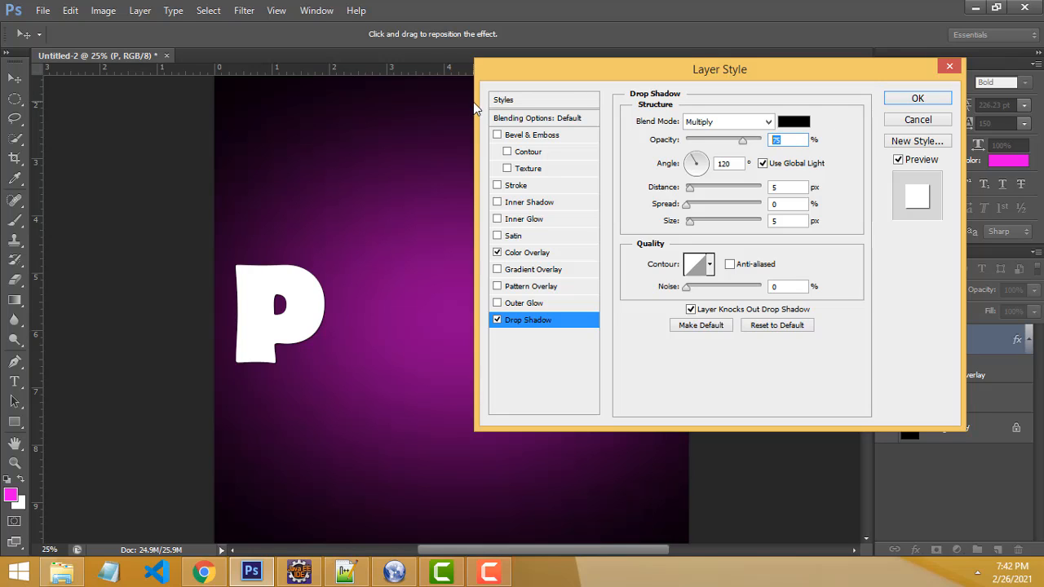
text(60)
- Add an Outer Glow to the P layer, adjusting its opacity and setting its size to 3 px
click(528, 303)
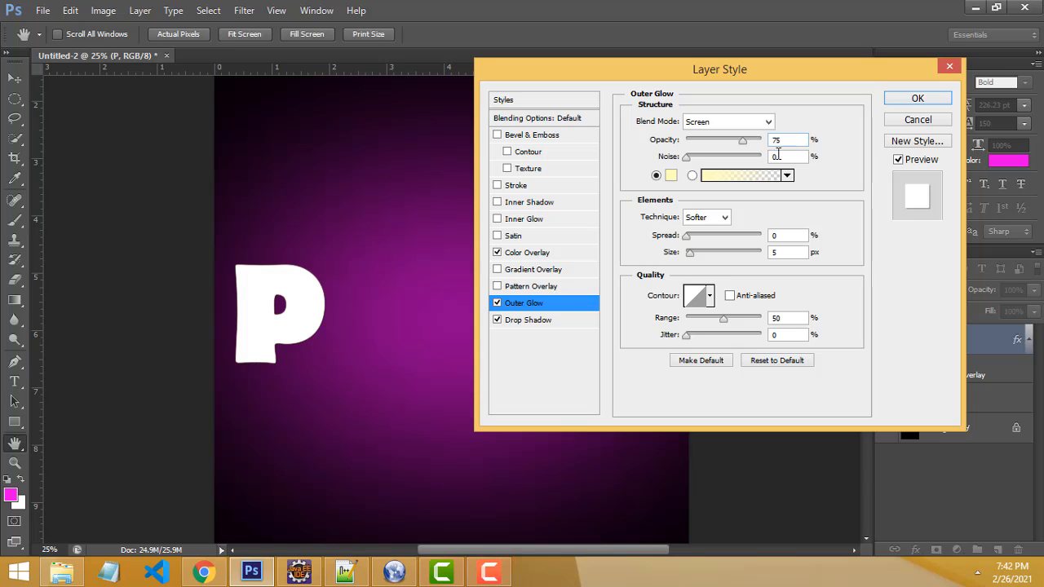
drag(750, 141, 744, 145)
mouse_move(691, 250)
mouse_down()
mouse_move(744, 251)
mouse_move(693, 249)
mouse_up()
text(3)
- Add a 1 px Stroke to the letter P
click(529, 188)
key(BackSpace)
text(1)
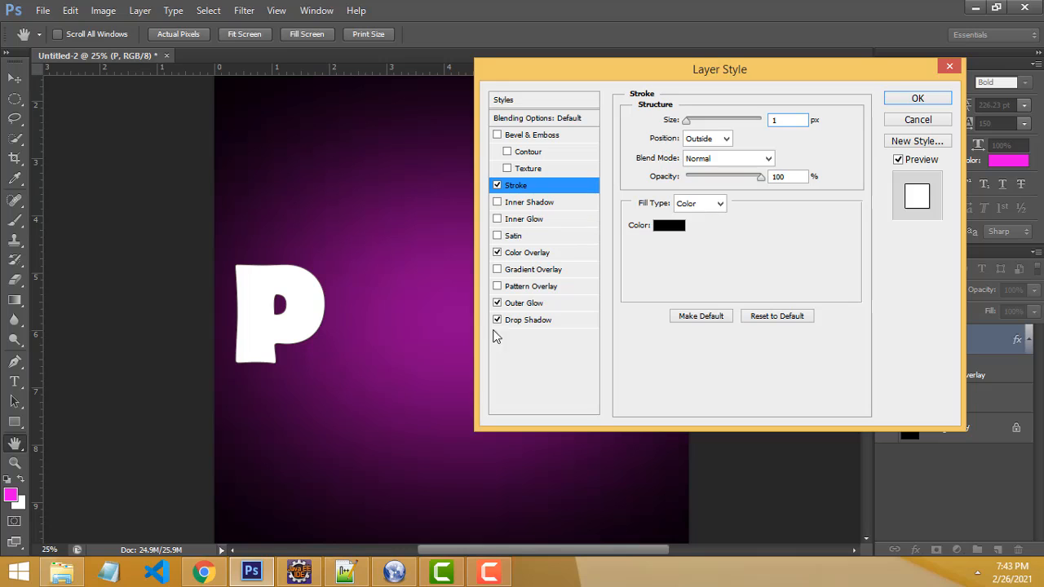
- Add Bevel & Emboss to the letter P and set its style to Outer Bevel
click(519, 220)
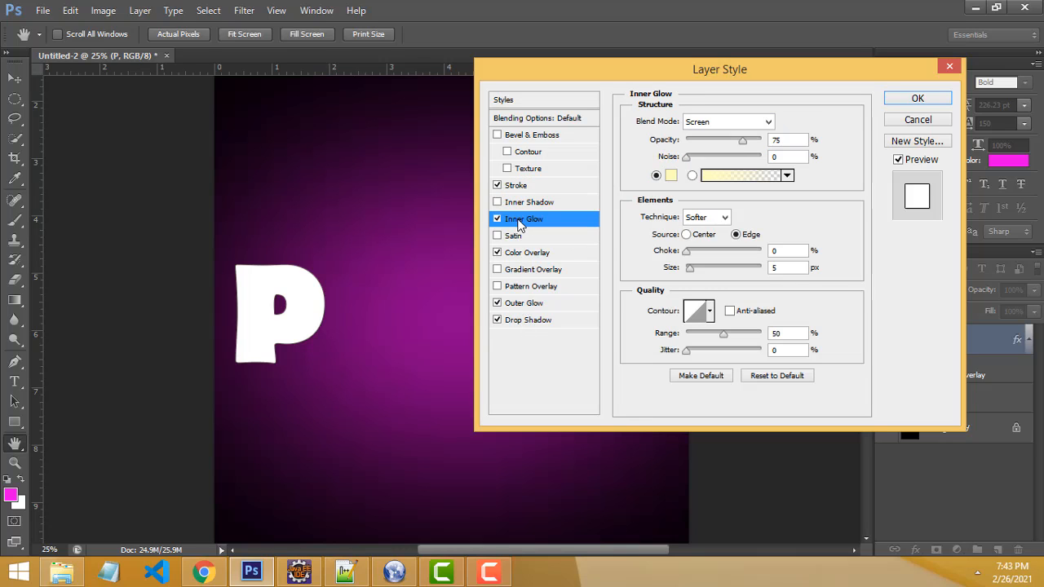
click(495, 219)
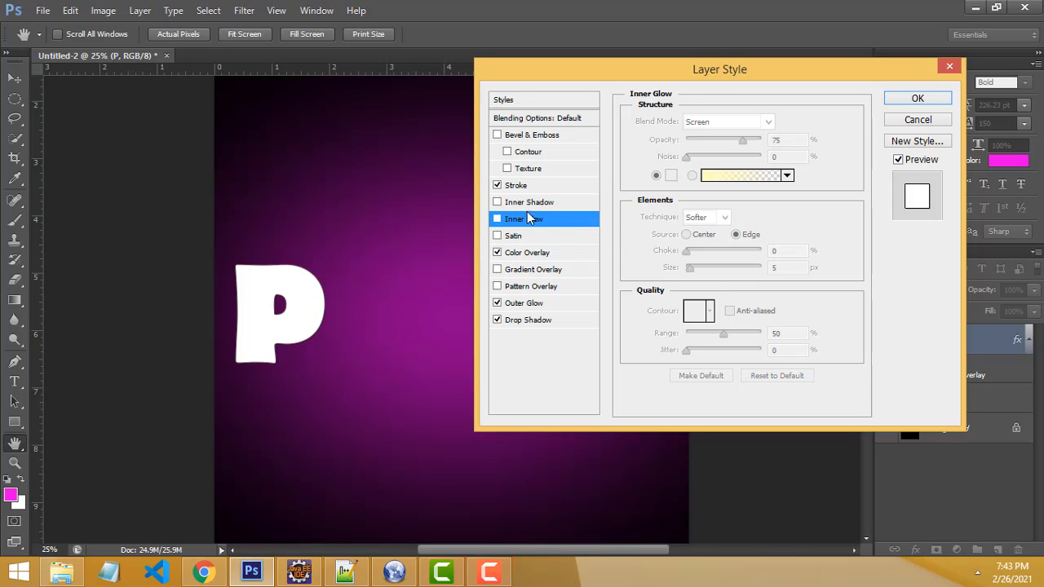
click(526, 137)
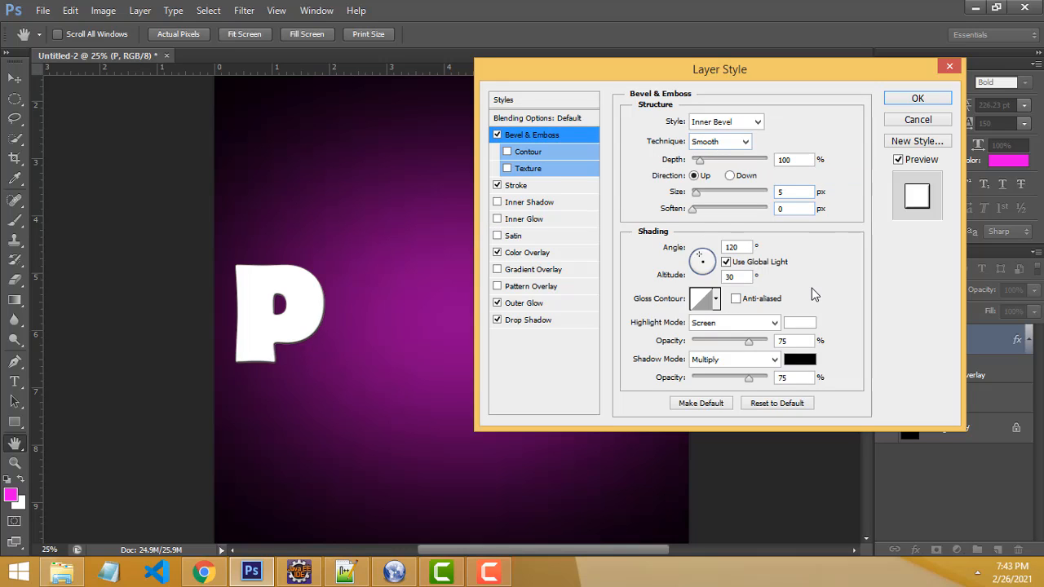
click(746, 122)
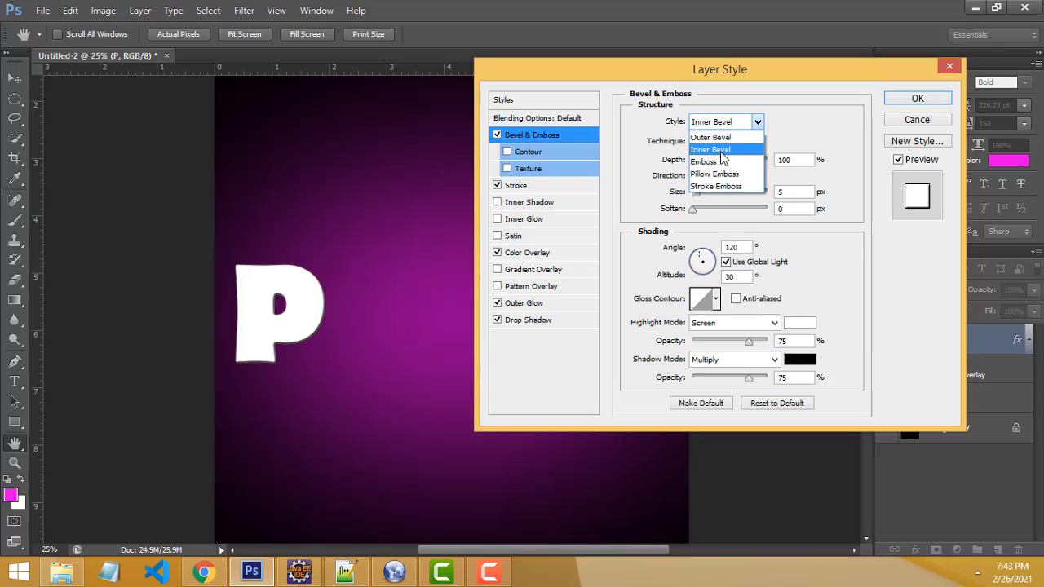
click(720, 137)
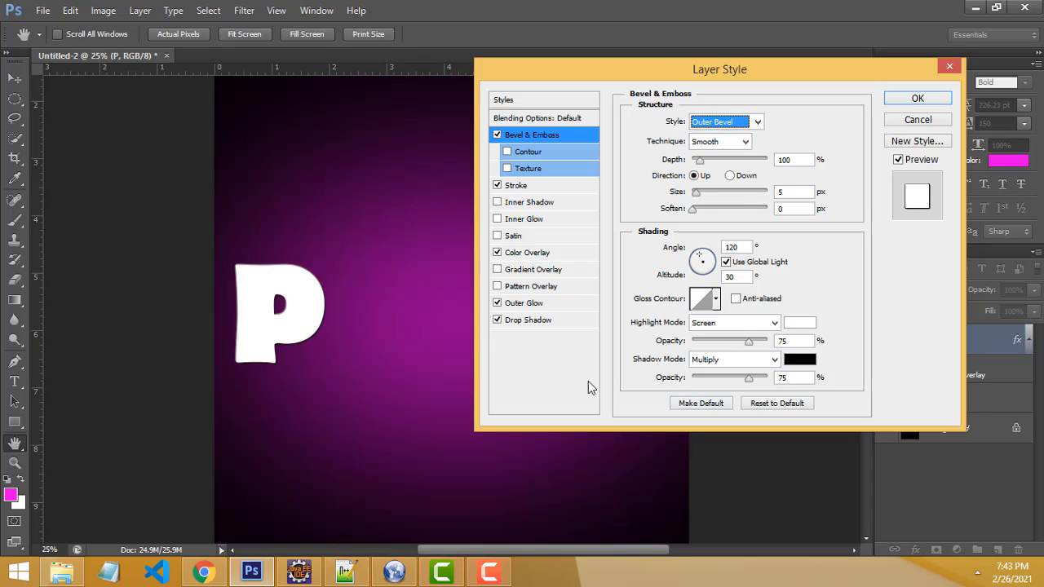
- Enable an Inner Glow on the letter P with the Screen blend mode
click(526, 222)
click(733, 123)
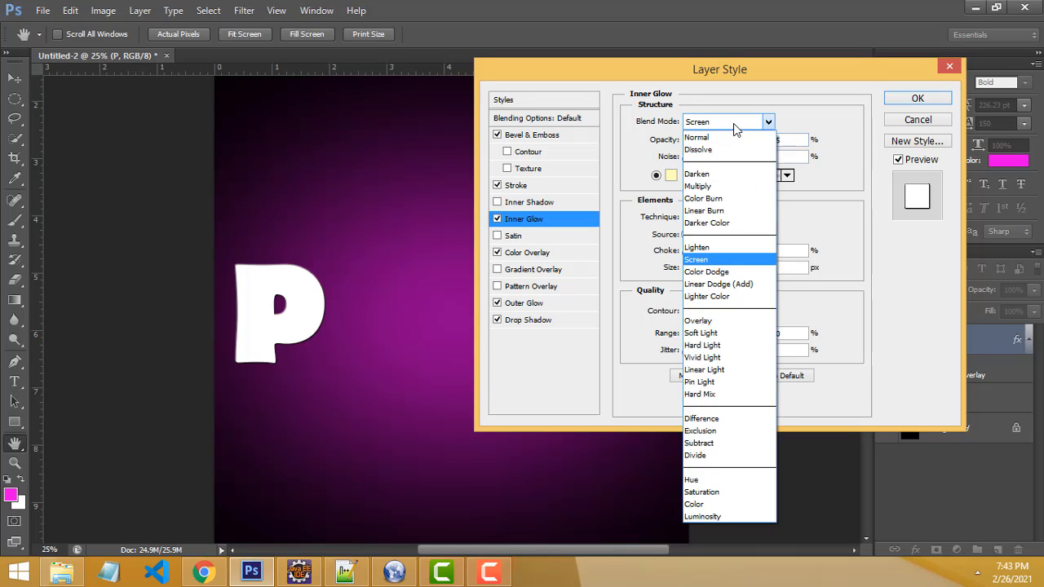
click(733, 123)
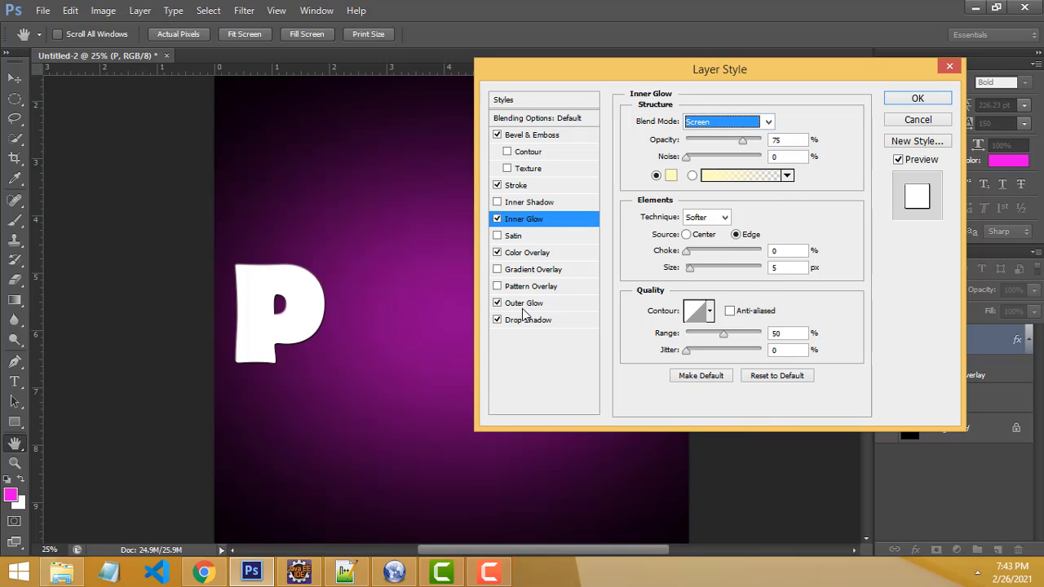
- Change the Bevel & Emboss style of the letter P to Inner Bevel and apply the layer style
click(530, 136)
click(721, 123)
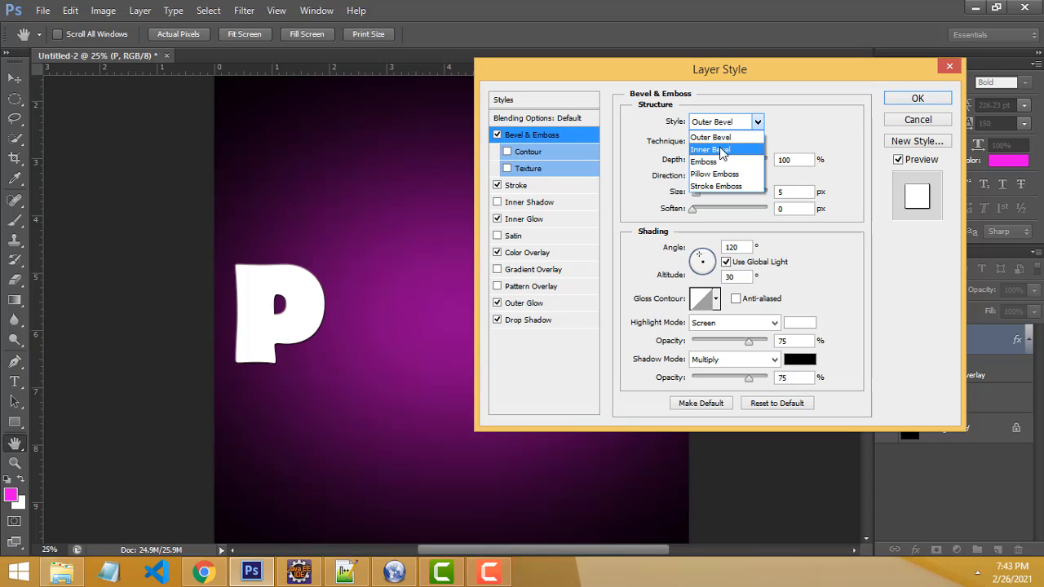
click(721, 150)
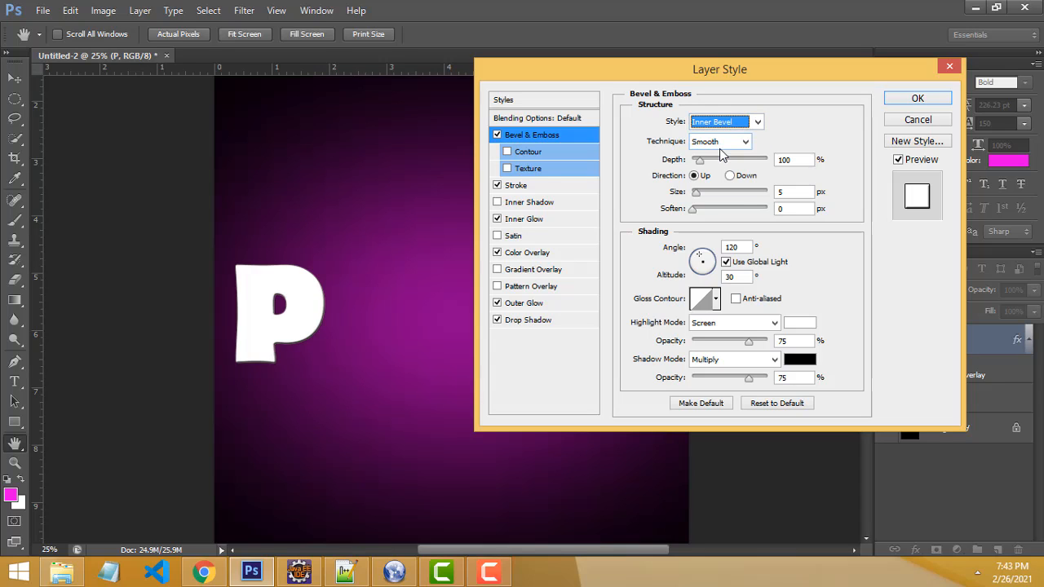
click(915, 100)
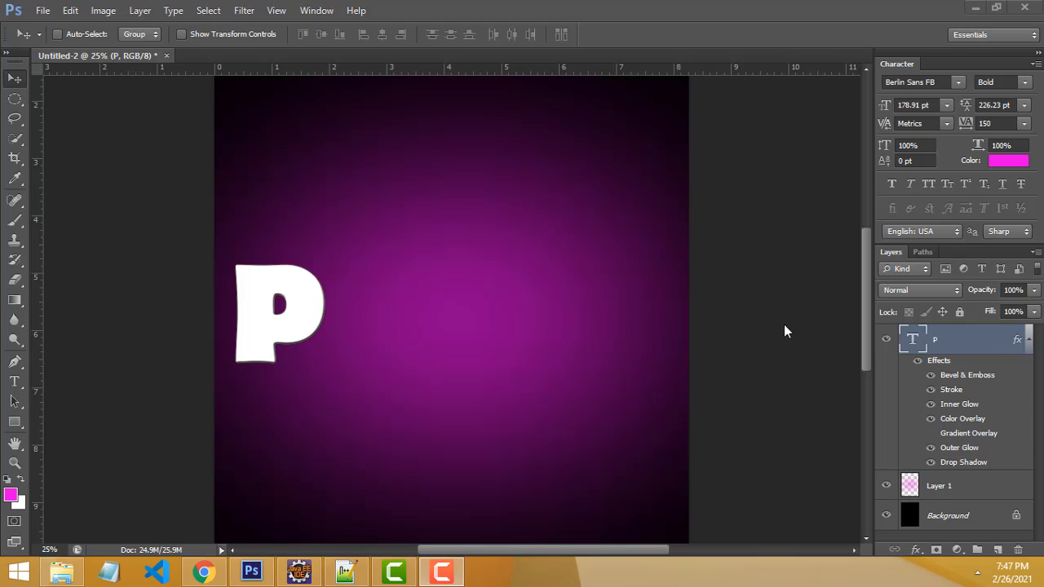
- Duplicate the P layer, place the copy beneath the original in the layer order and shift it right to slightly overlap the first letter
right_click(309, 325)
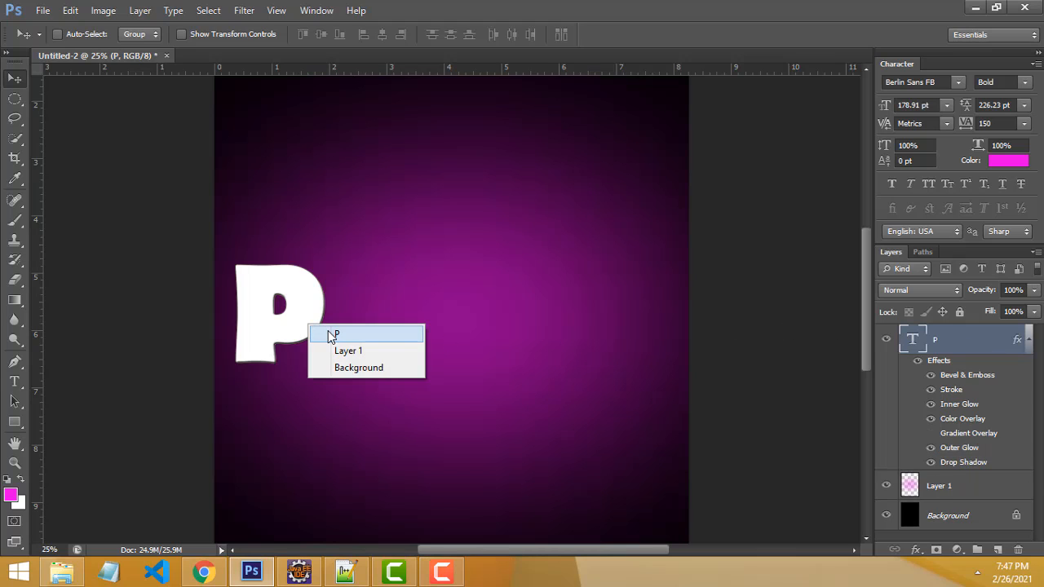
click(331, 334)
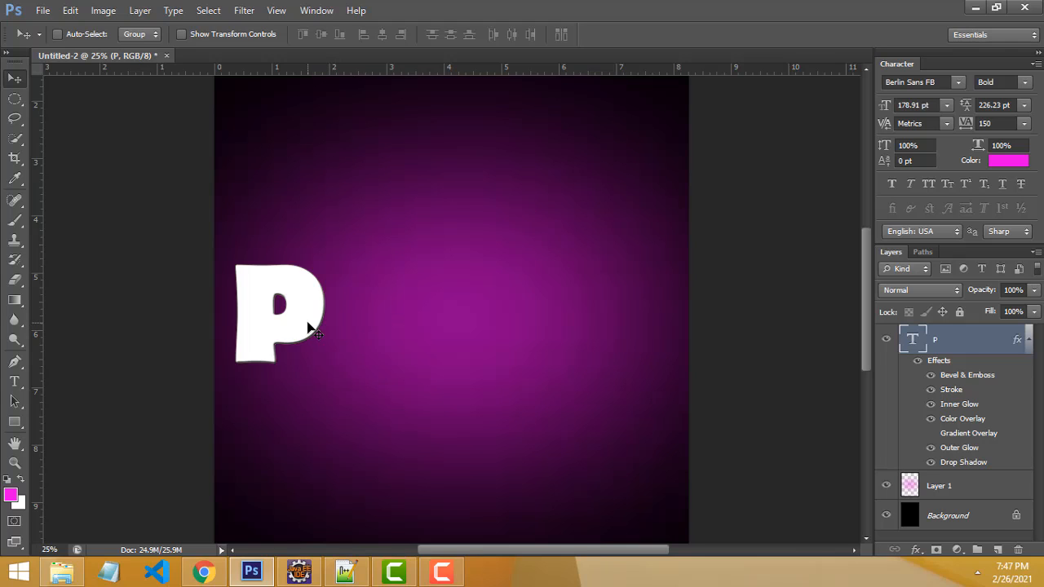
key(ctrl+j)
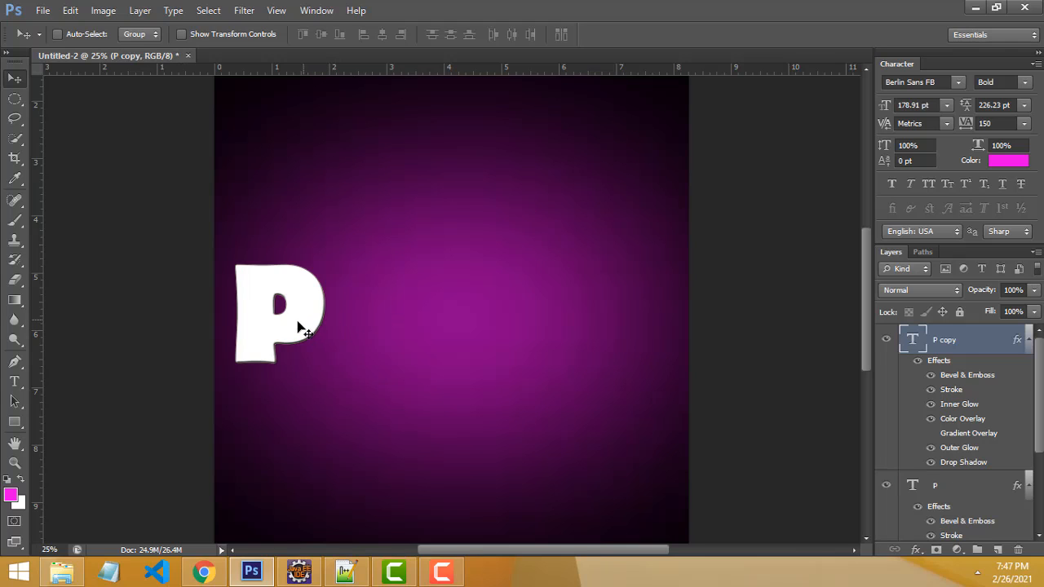
drag(305, 324, 399, 327)
drag(963, 340, 976, 473)
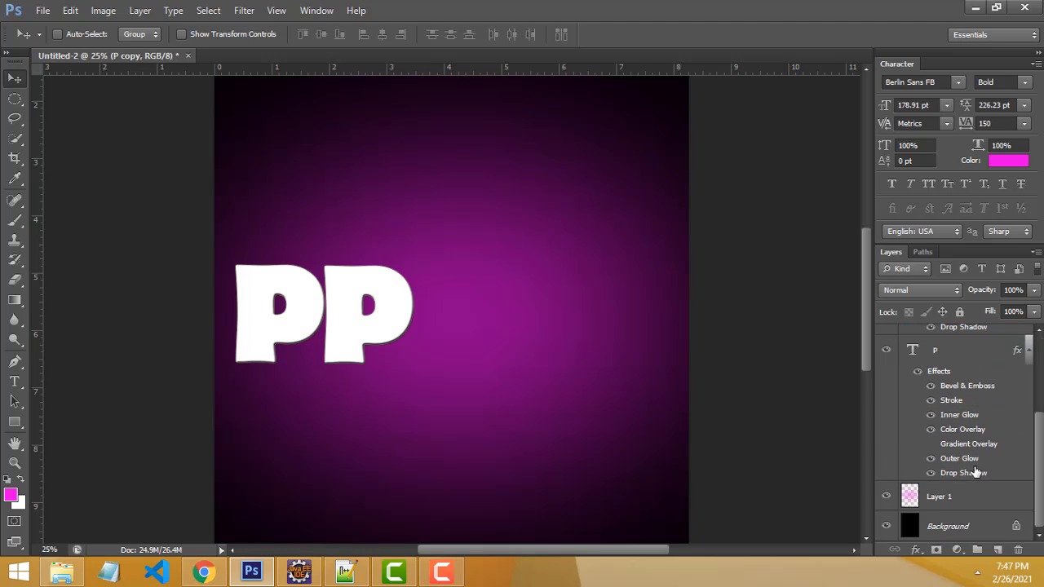
drag(928, 374, 938, 519)
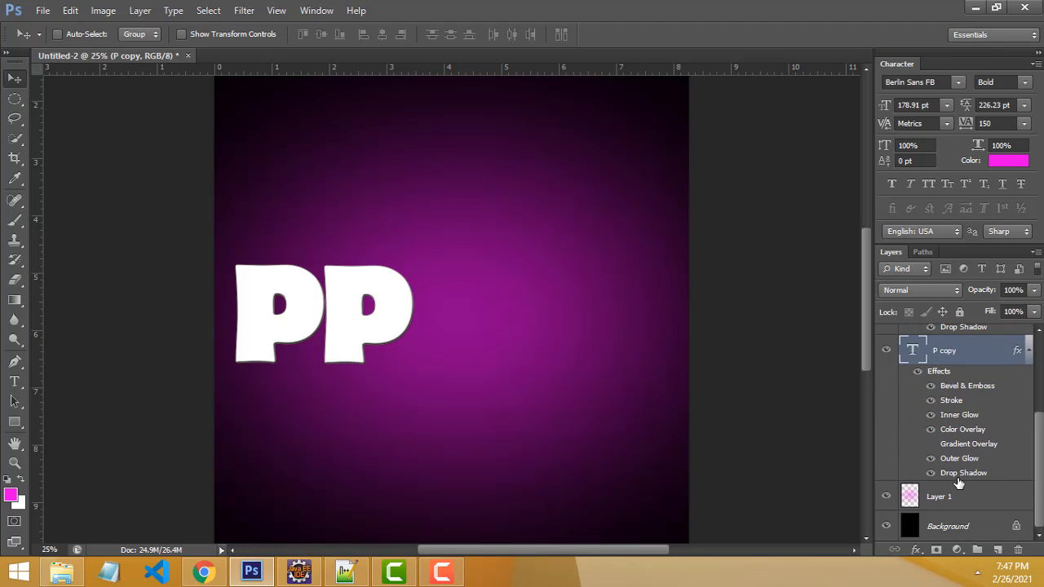
drag(363, 314, 342, 314)
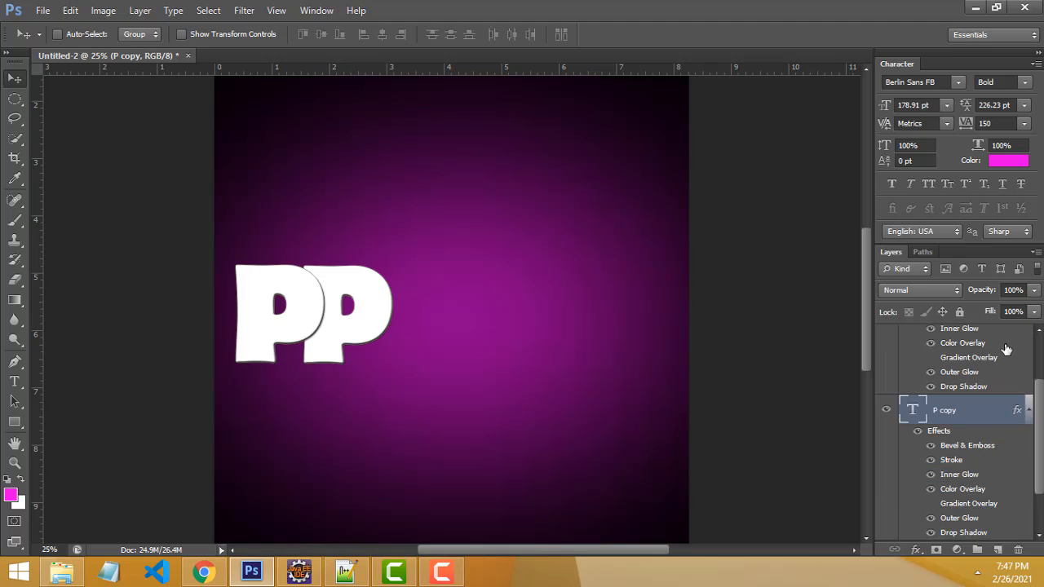
- Try replacing the copied letter P with an O
double_click(915, 411)
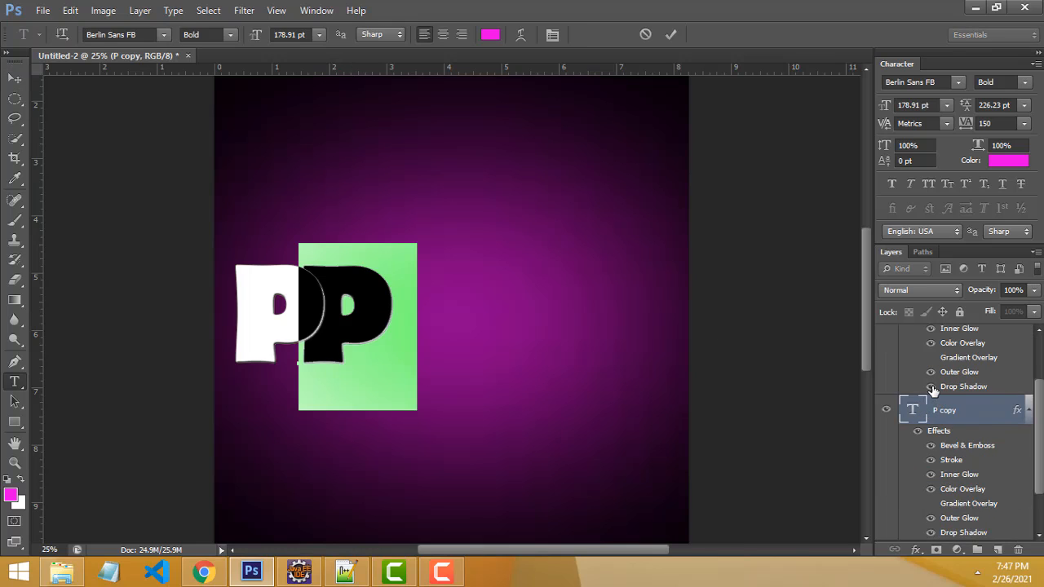
text(o)
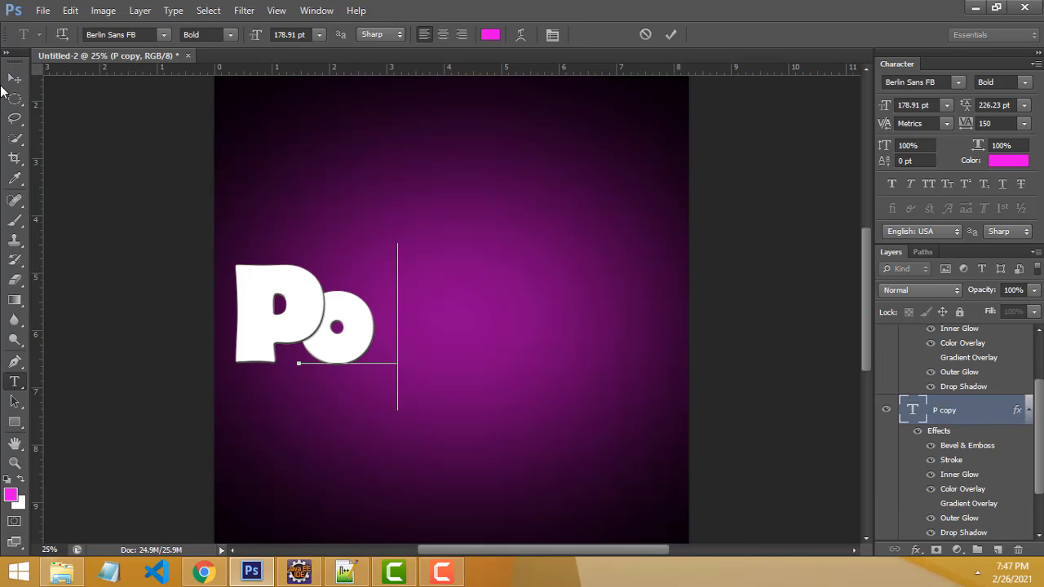
double_click(324, 312)
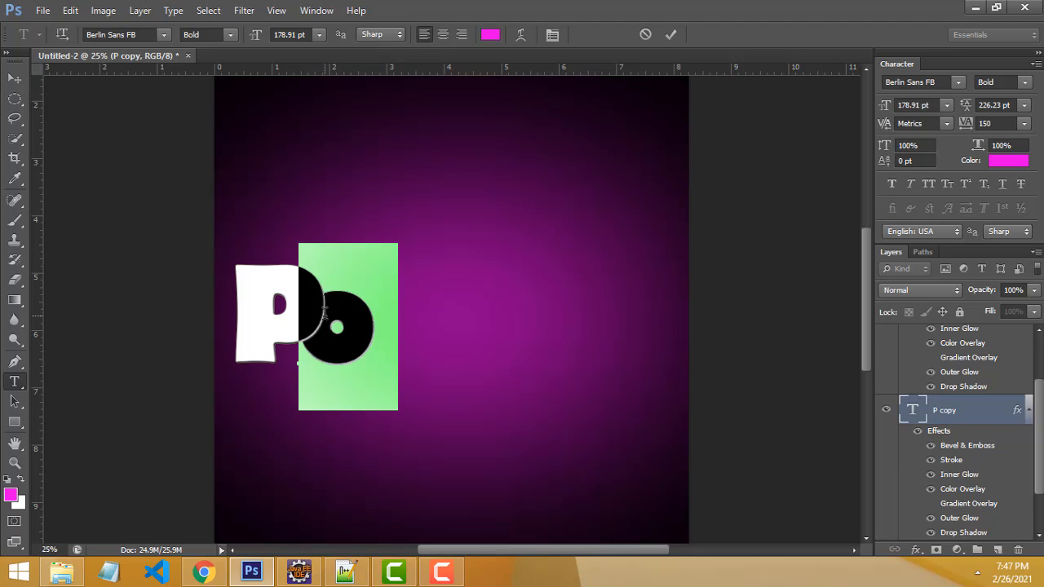
text(O)
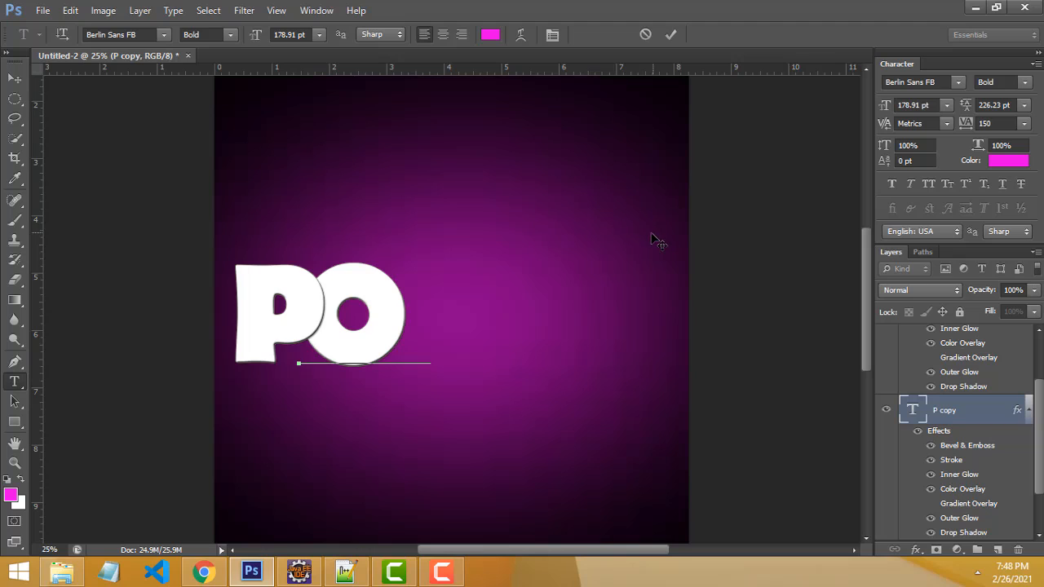
text(t)
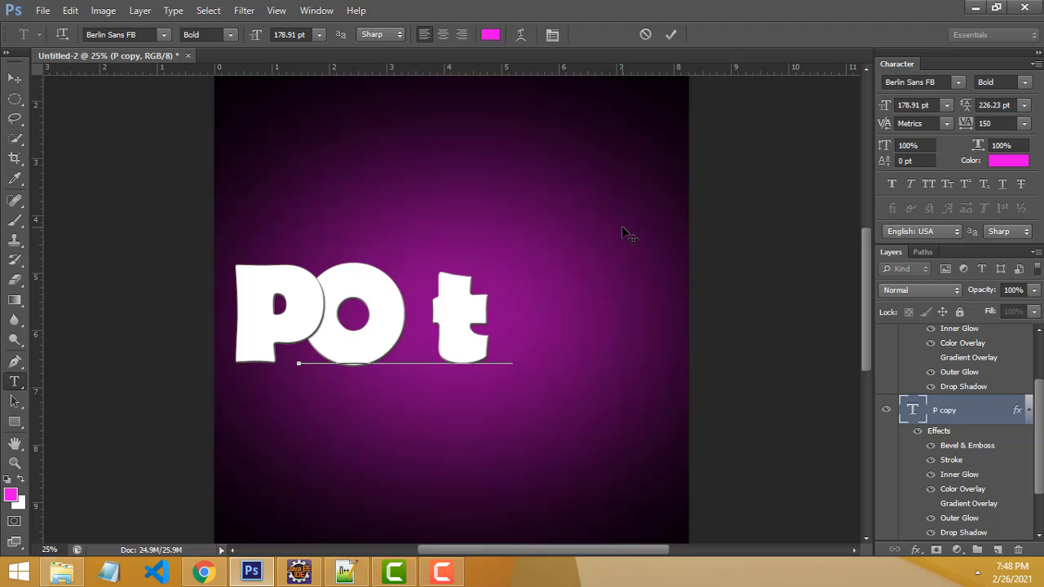
key(BackSpace)
key(BackSpace)
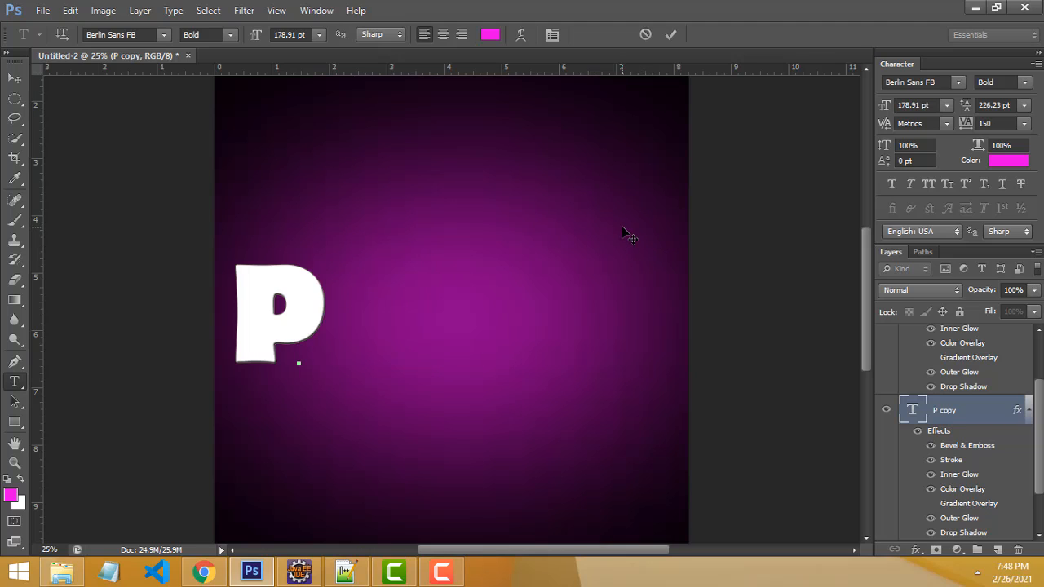
- Replace the copied letter's text with H and commit the edit
text(H)
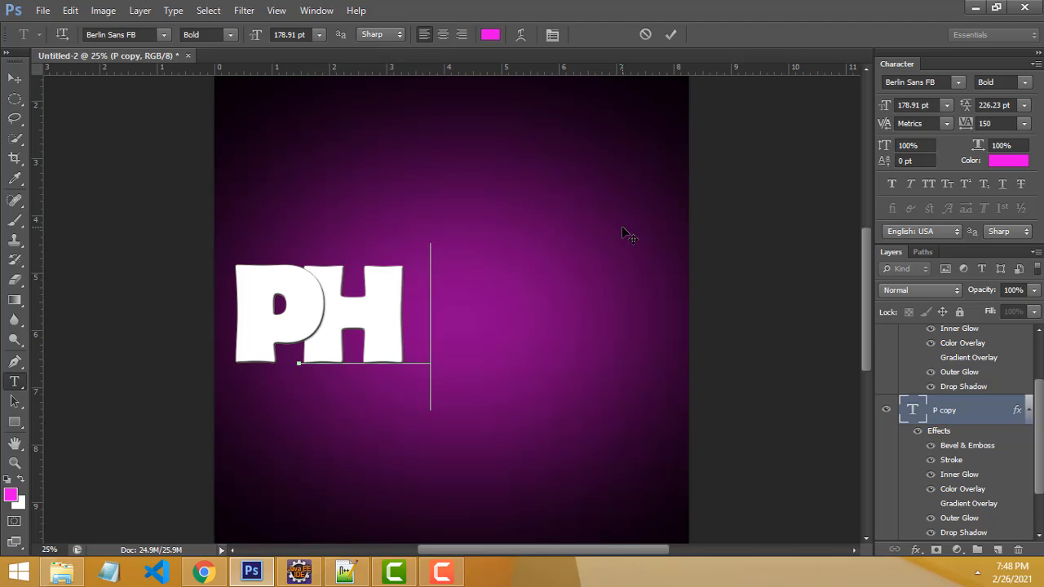
text(OTO)
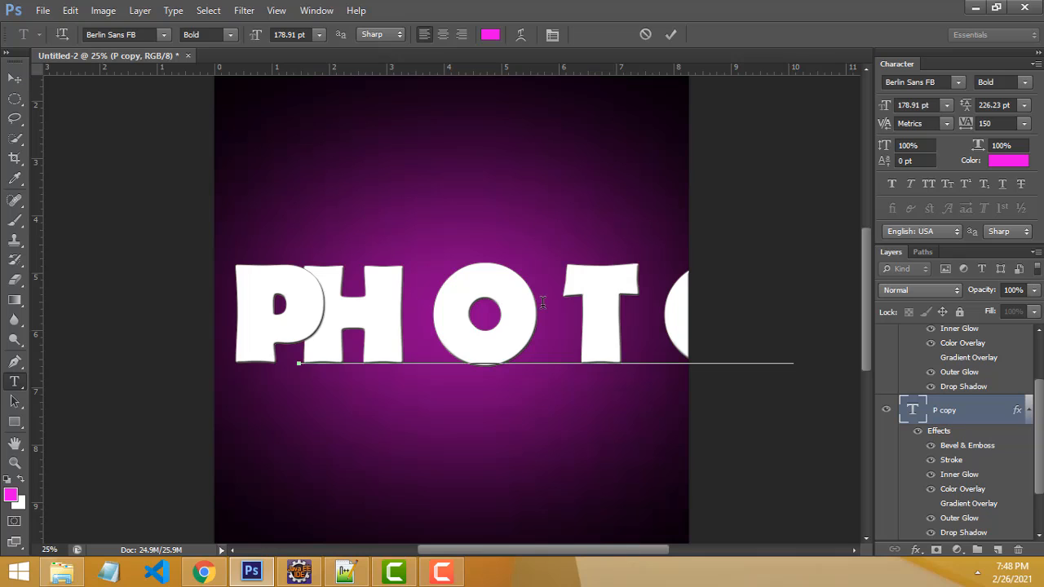
key(BackSpace)
key(BackSpace)
key(BackSpace)
key(BackSpace)
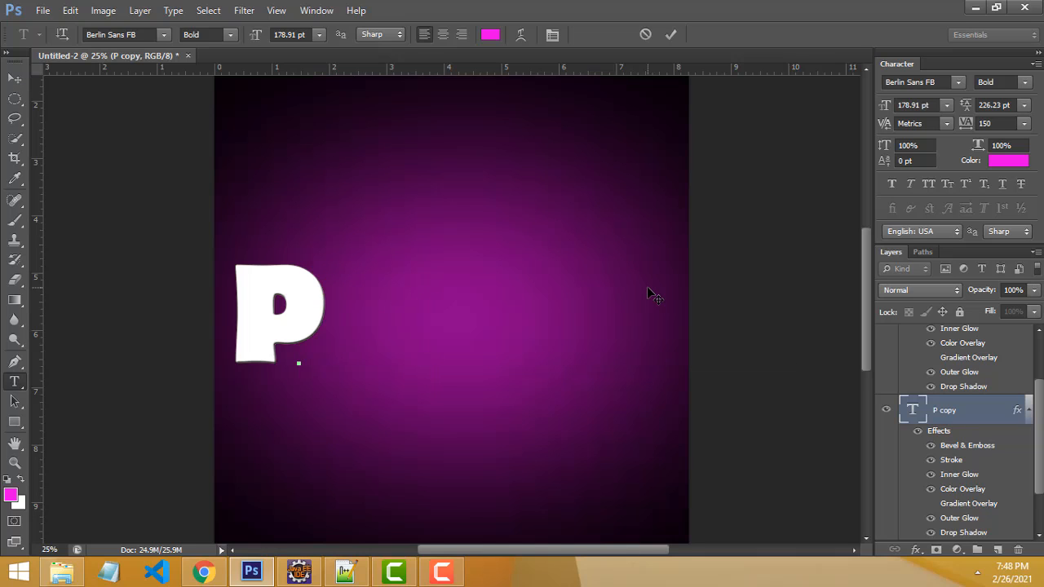
text(H)
key(ctrl+Return)
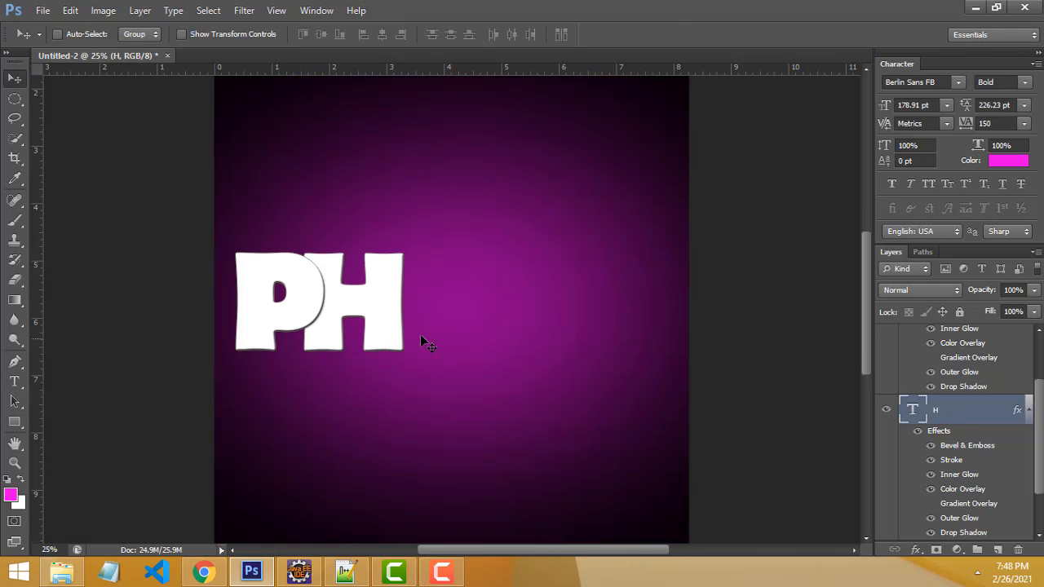
- Duplicate the H layer and place the copy directly to the right of the H
right_click(369, 296)
click(415, 321)
right_click(372, 298)
click(400, 309)
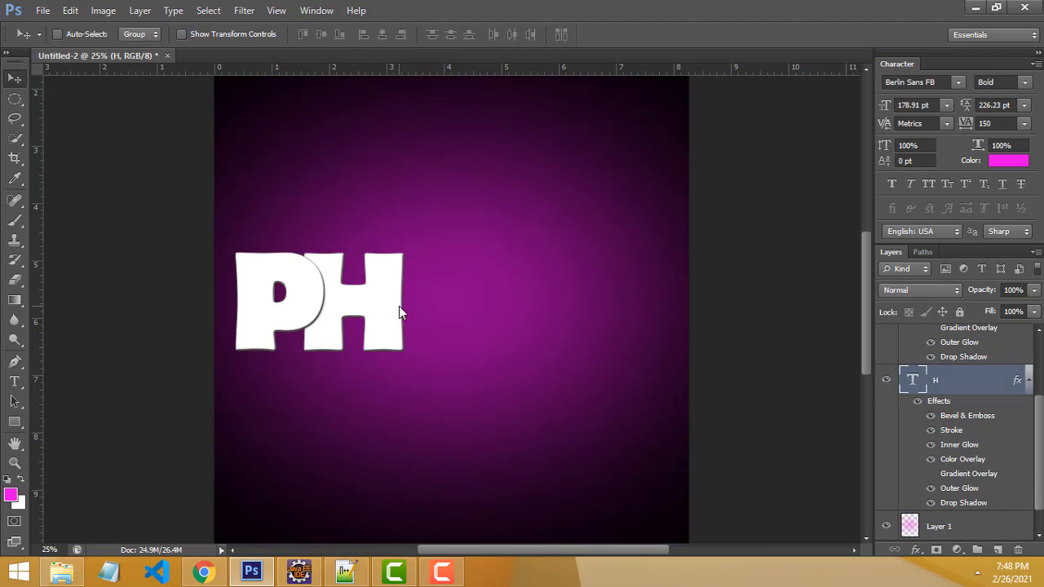
key(ctrl+j)
drag(422, 287, 478, 290)
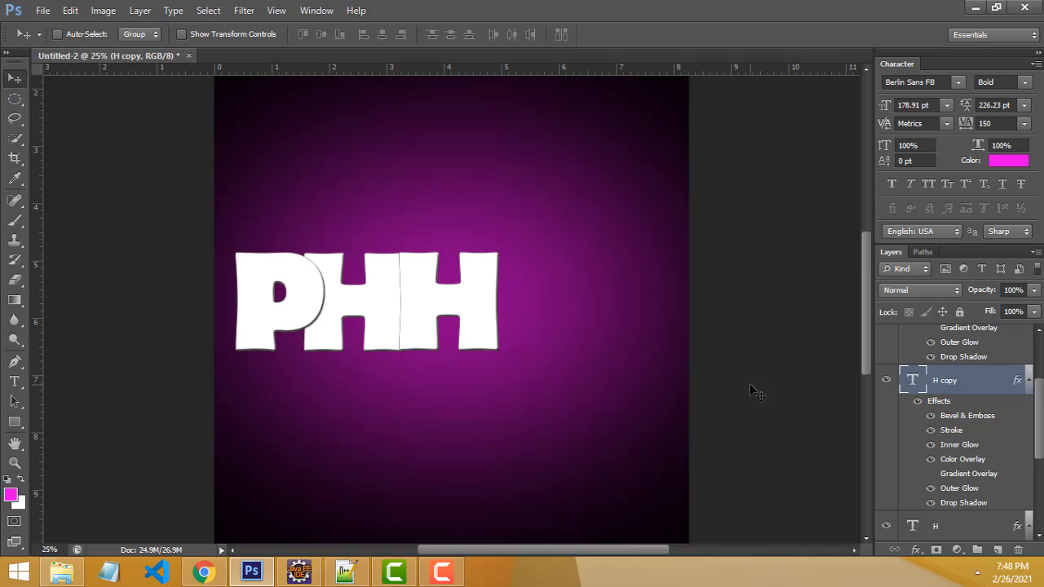
- Move the H copy layer beneath the H layer in the layer order
drag(965, 385, 1028, 517)
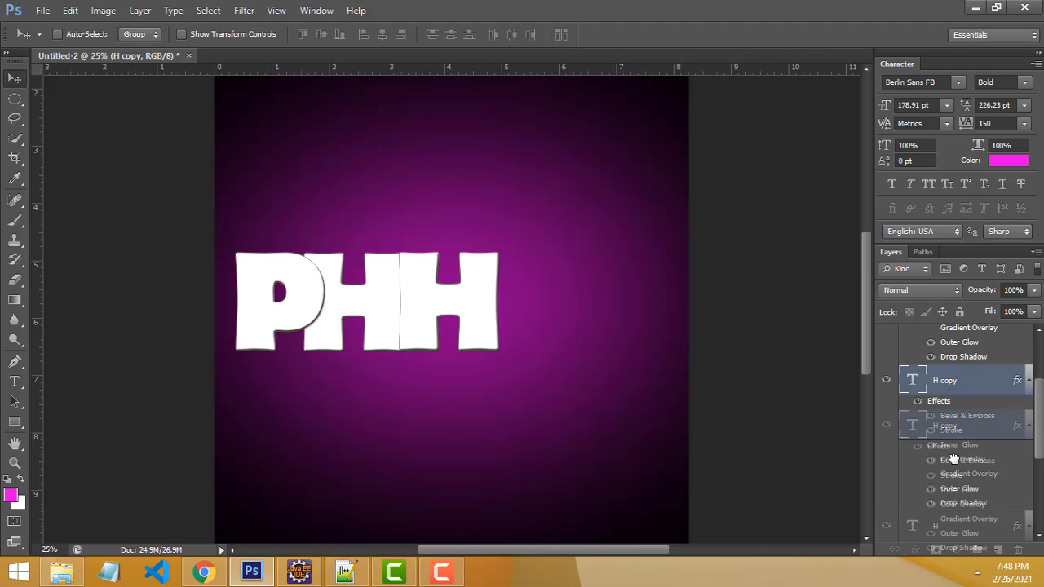
drag(954, 459, 949, 527)
scroll(582, 303, down, 1)
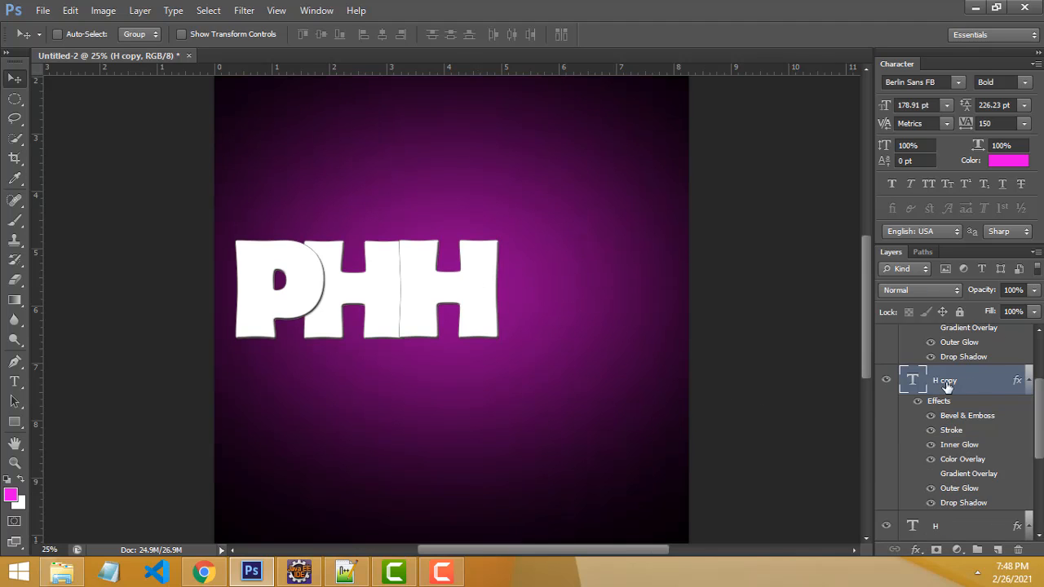
drag(946, 387, 962, 506)
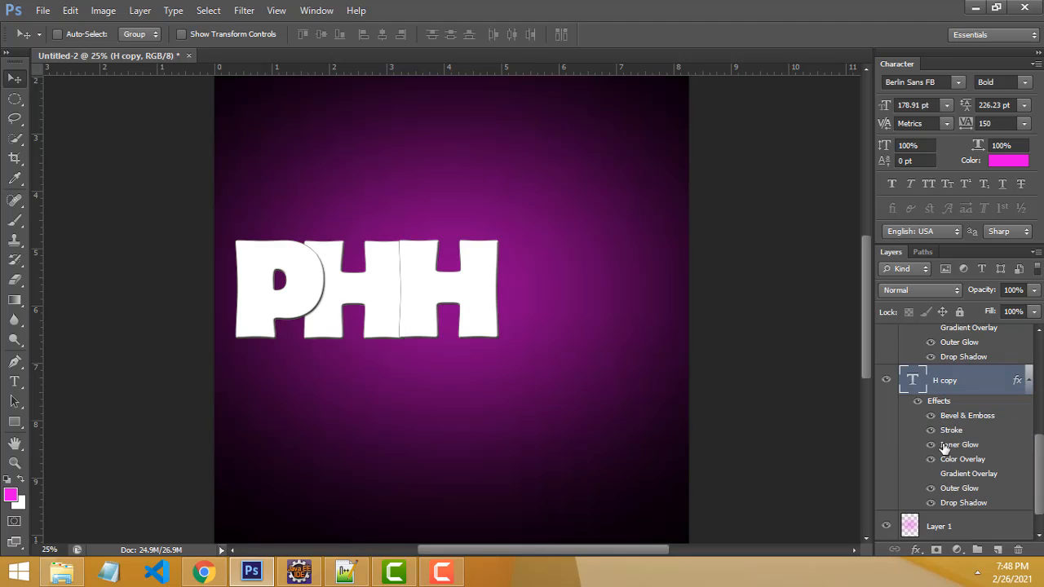
- Replace the text of the H copy layer with O and commit the edit
right_click(437, 290)
click(467, 298)
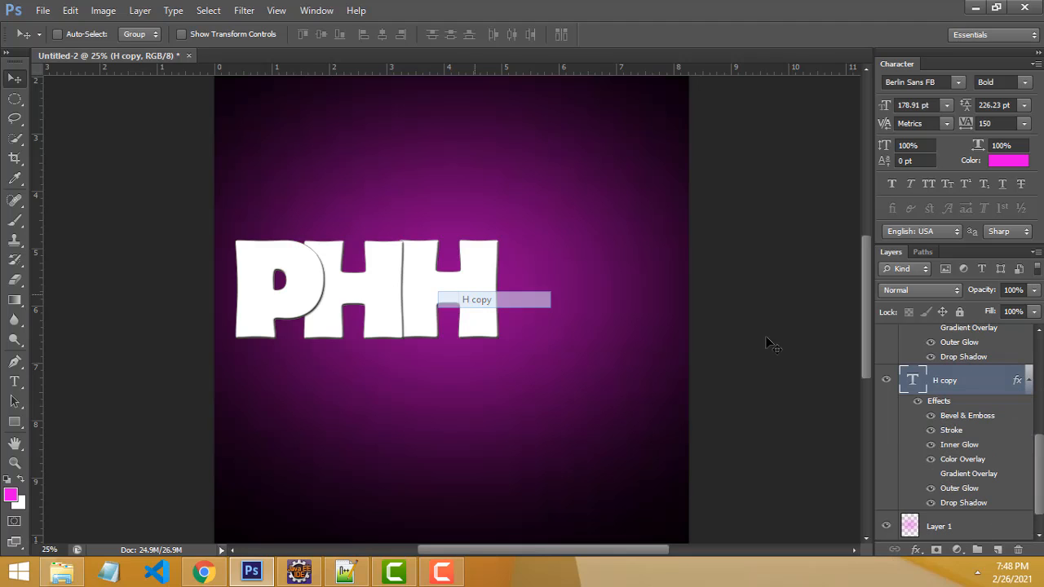
double_click(912, 381)
text(O)
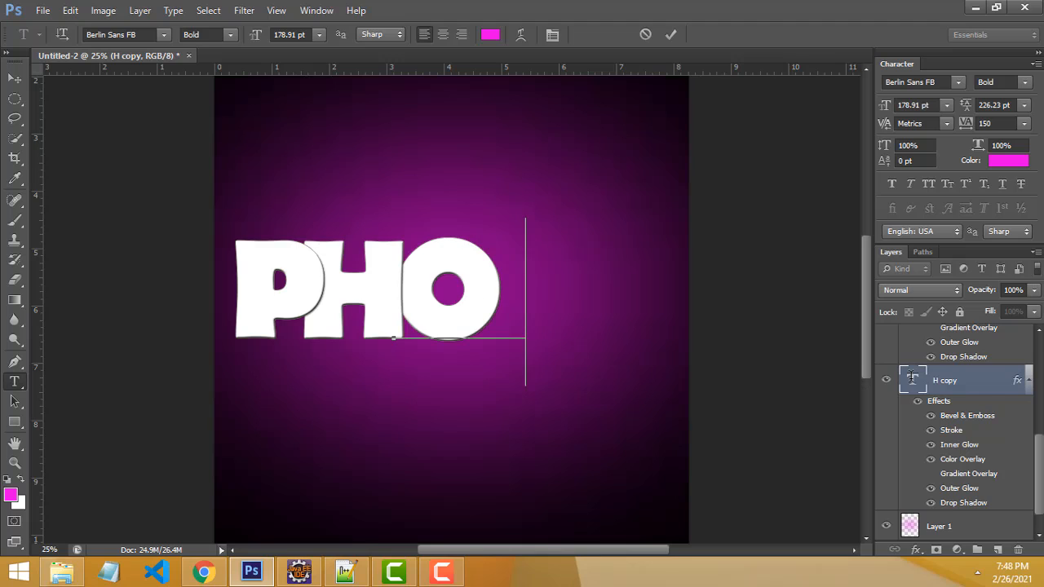
key(ctrl+Return)
key(v)
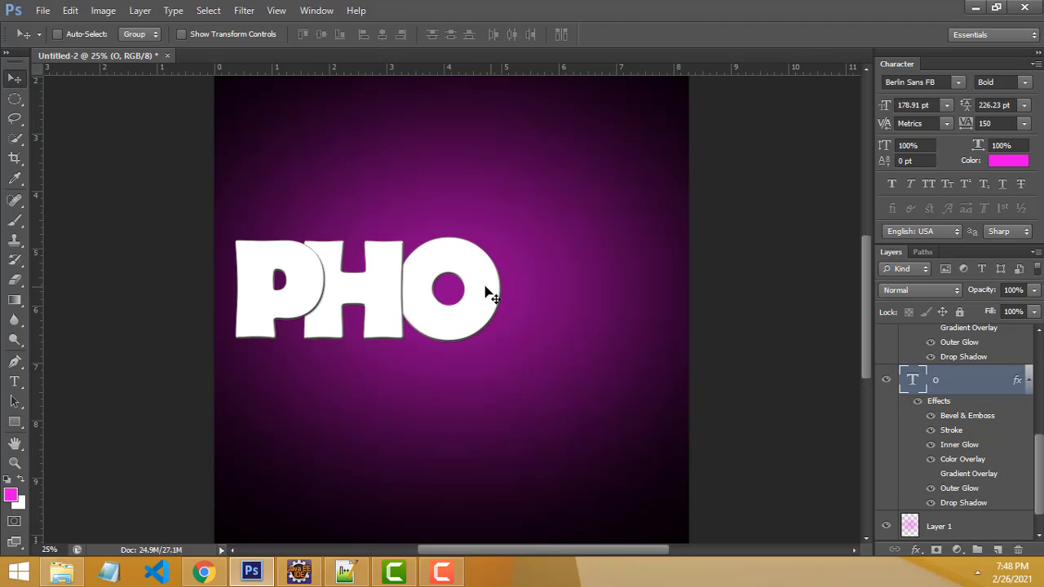
- Duplicate the P layer and move the copy about 4.6 in right, placing it beside the O
scroll(950, 383, up, 5)
click(973, 343)
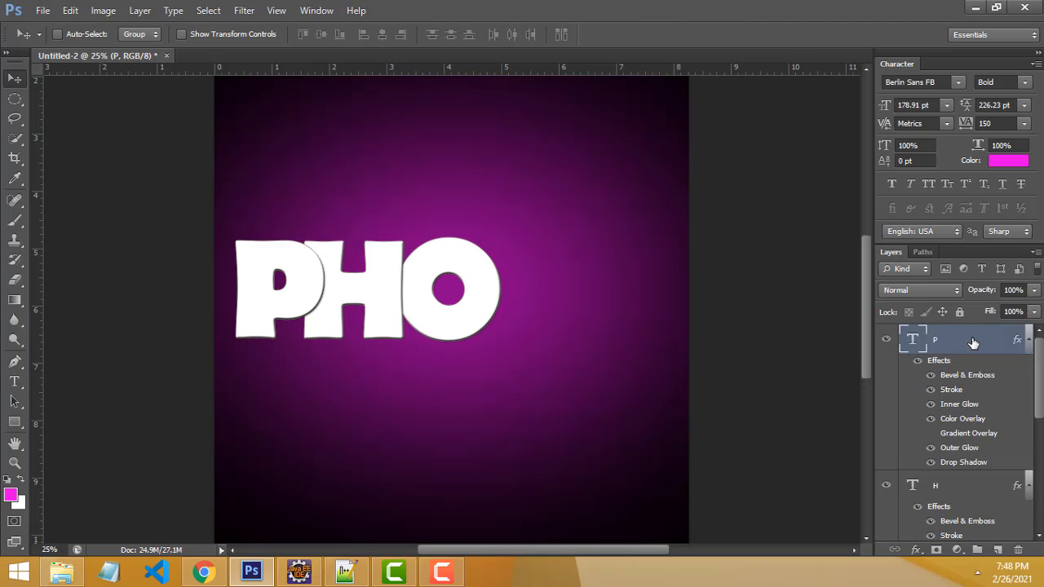
key(ctrl+j)
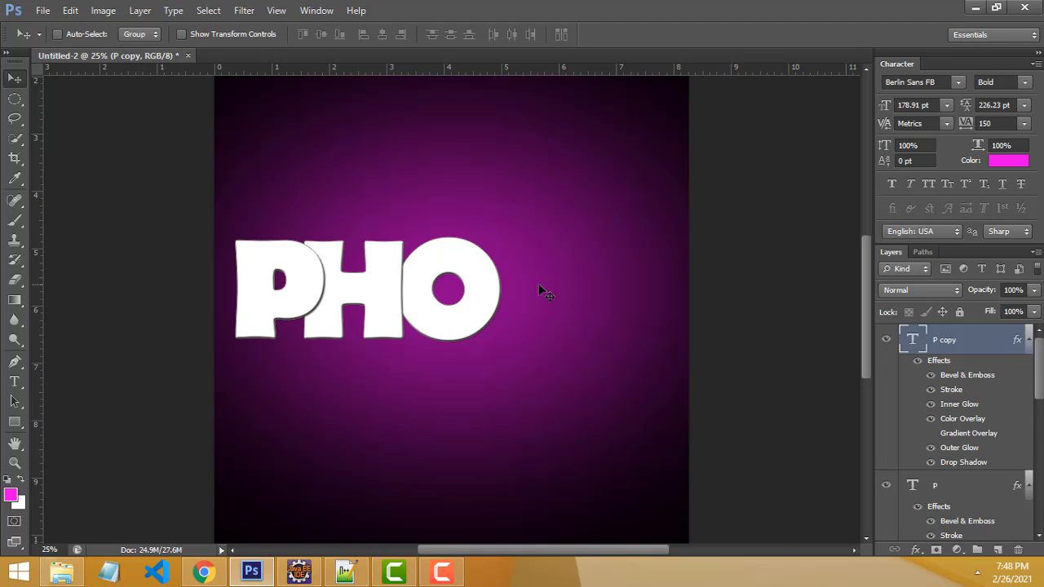
drag(539, 285, 764, 295)
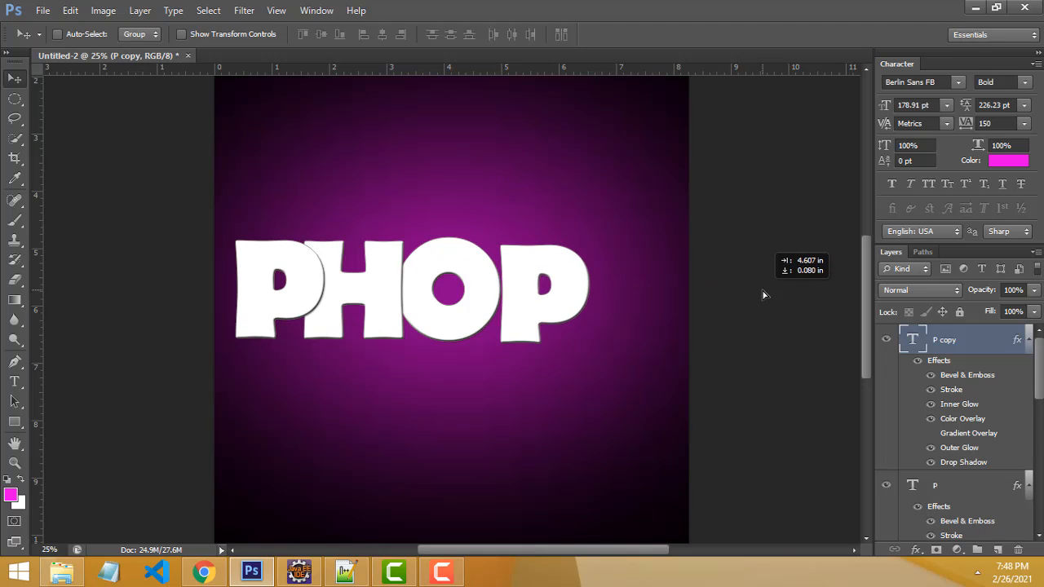
- Replace the copied P's text with T and shift it slightly left to overlap the O
double_click(913, 340)
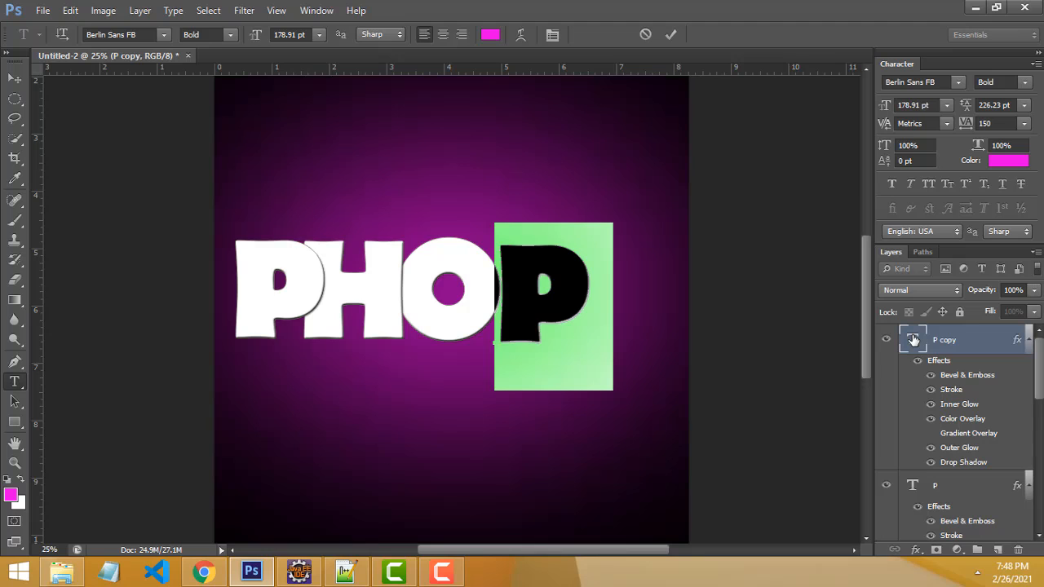
text(T)
click(15, 78)
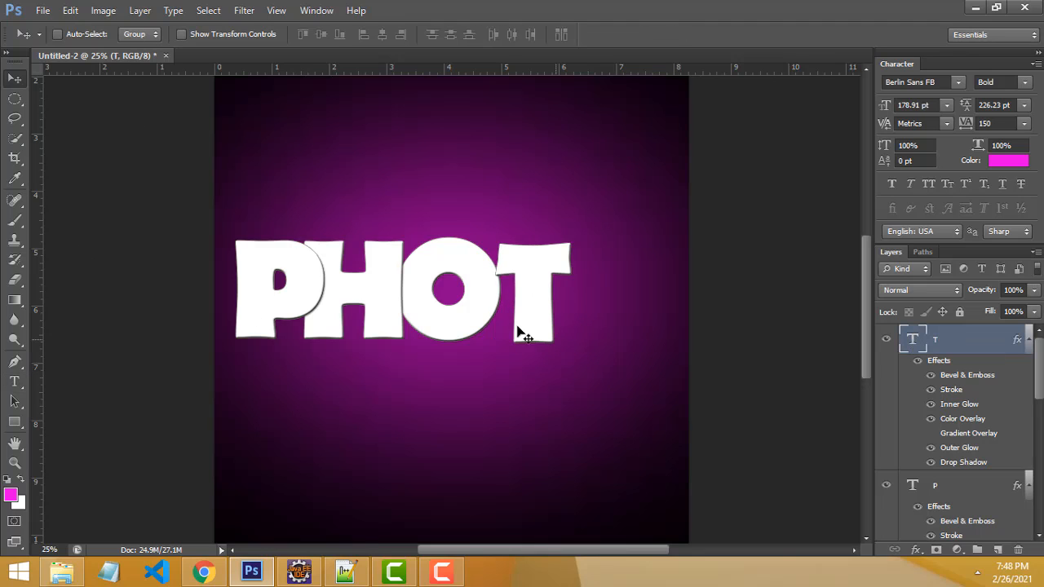
drag(522, 334, 514, 335)
- Move the T layer beneath the O layer in the layer order
scroll(932, 367, down, 5)
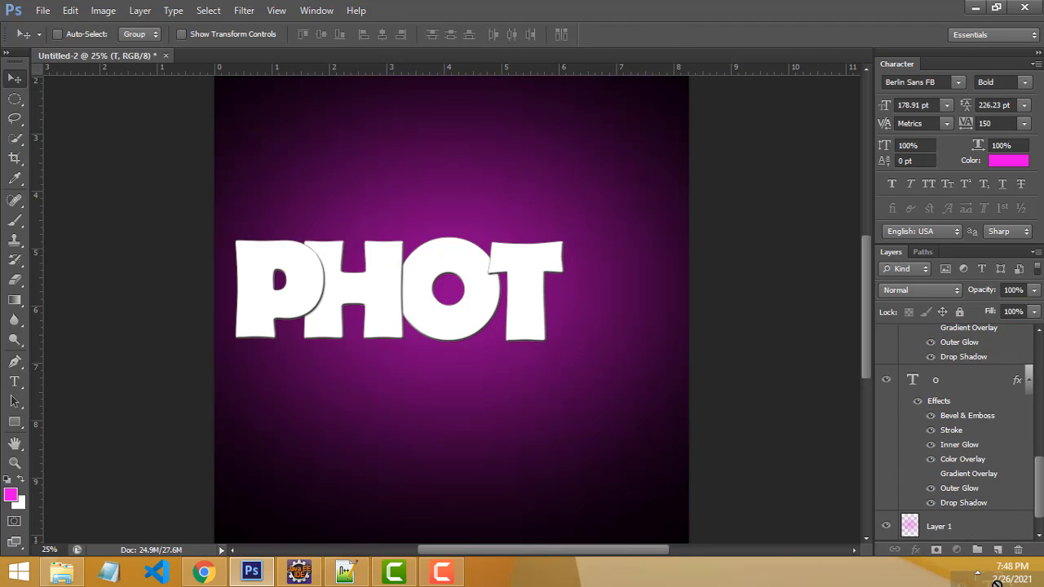
scroll(898, 420, down, 1)
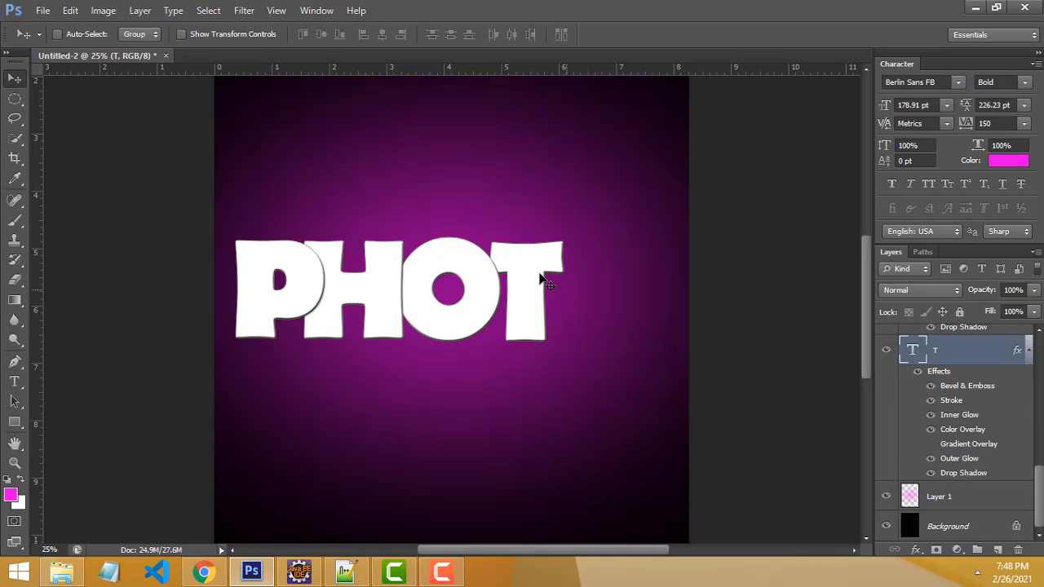
right_click(500, 248)
click(525, 259)
scroll(978, 453, up, 10)
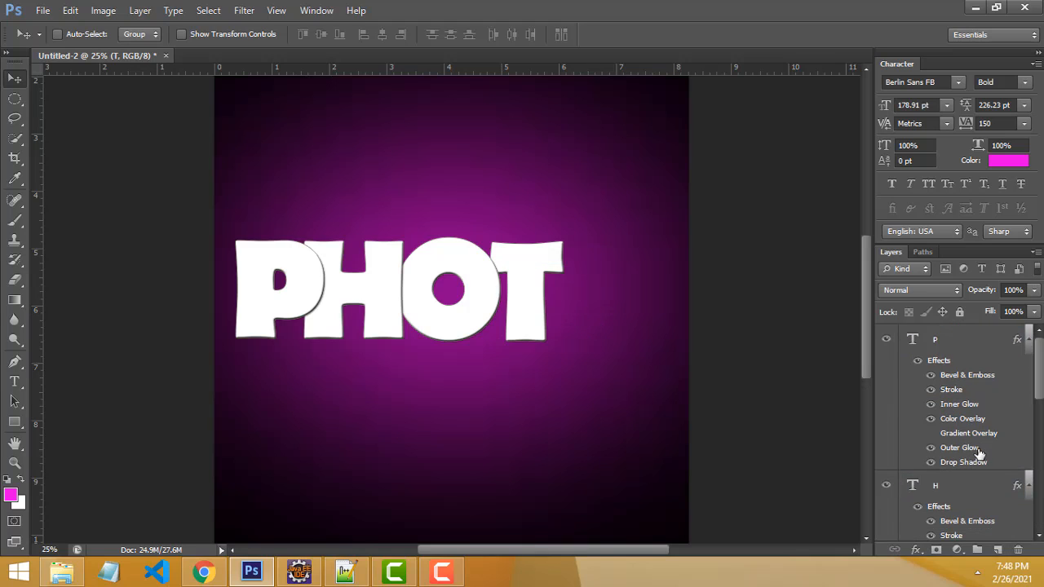
- Duplicate the P layer and move the copy about 7 in right, placing it past the T
click(940, 345)
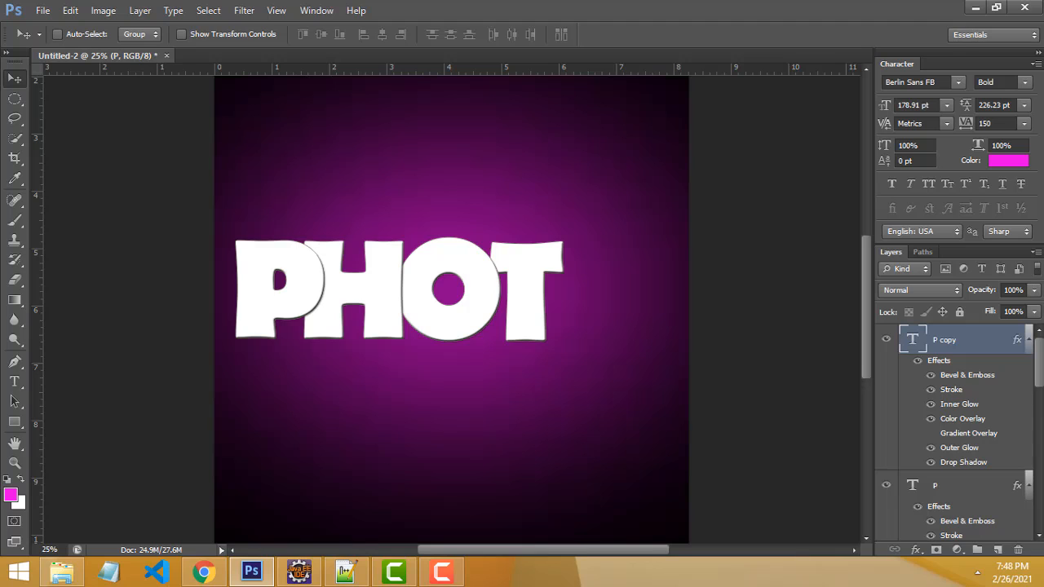
drag(537, 293, 917, 356)
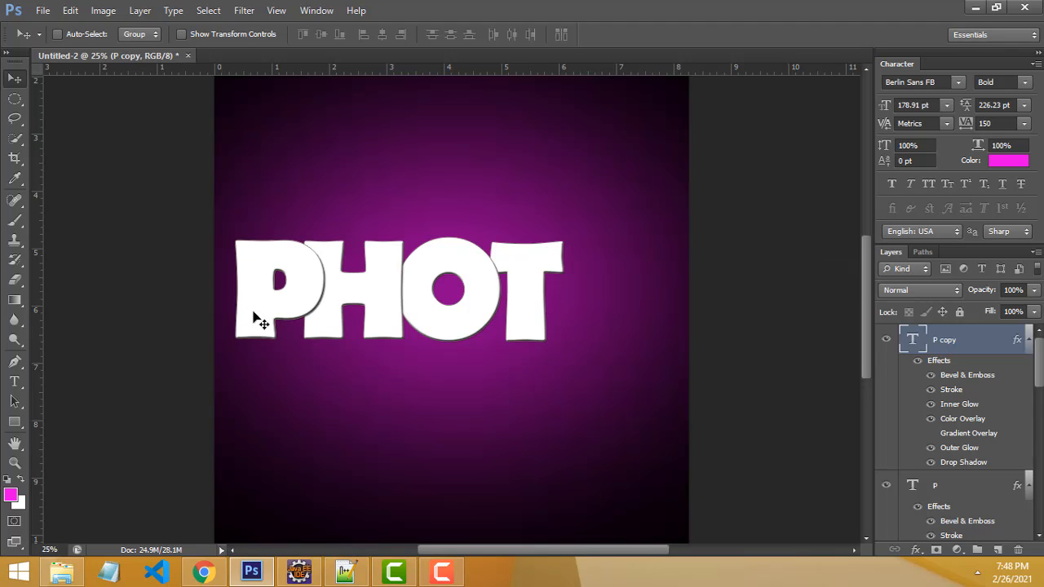
drag(259, 321, 667, 282)
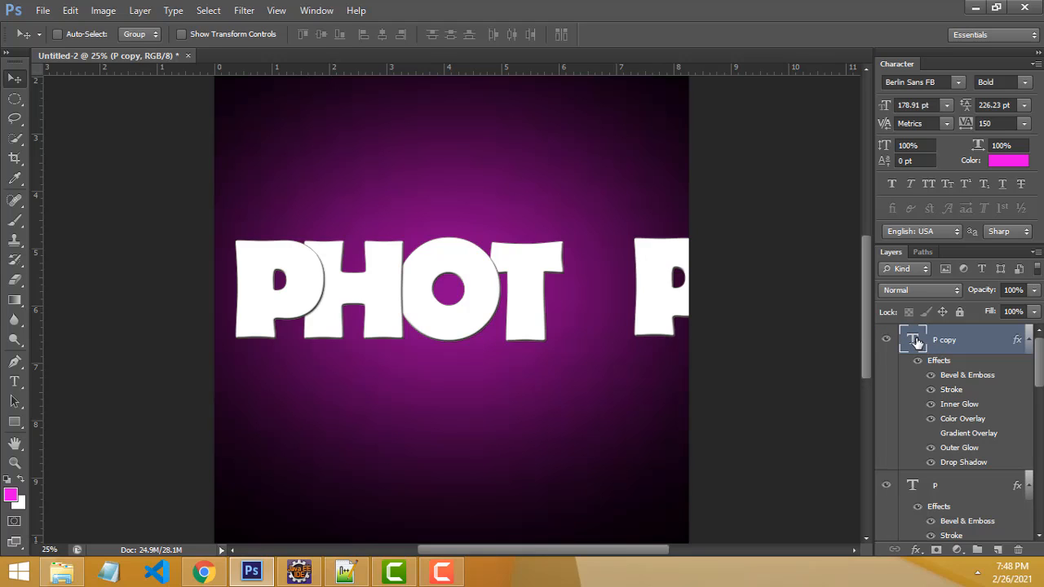
- Replace the newly copied P's text with O and commit the edit
double_click(913, 338)
text(O)
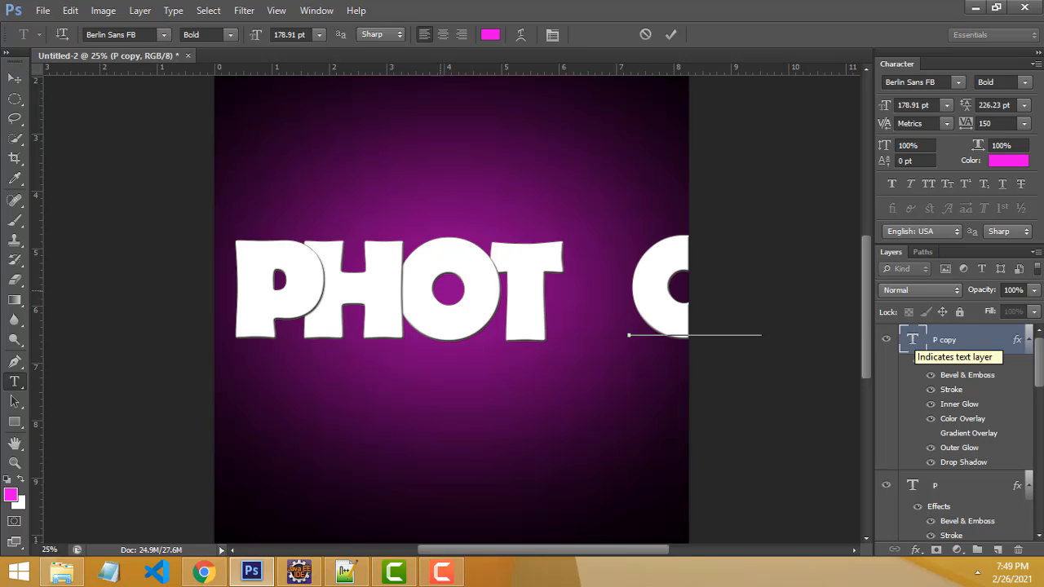
key(ctrl+Return)
- Move the last O left to overlap the T and place its layer beneath the T layer
key(v)
drag(652, 312, 563, 312)
drag(961, 347, 989, 465)
mouse_move(608, 288)
mouse_down()
mouse_move(626, 291)
mouse_move(609, 291)
mouse_up()
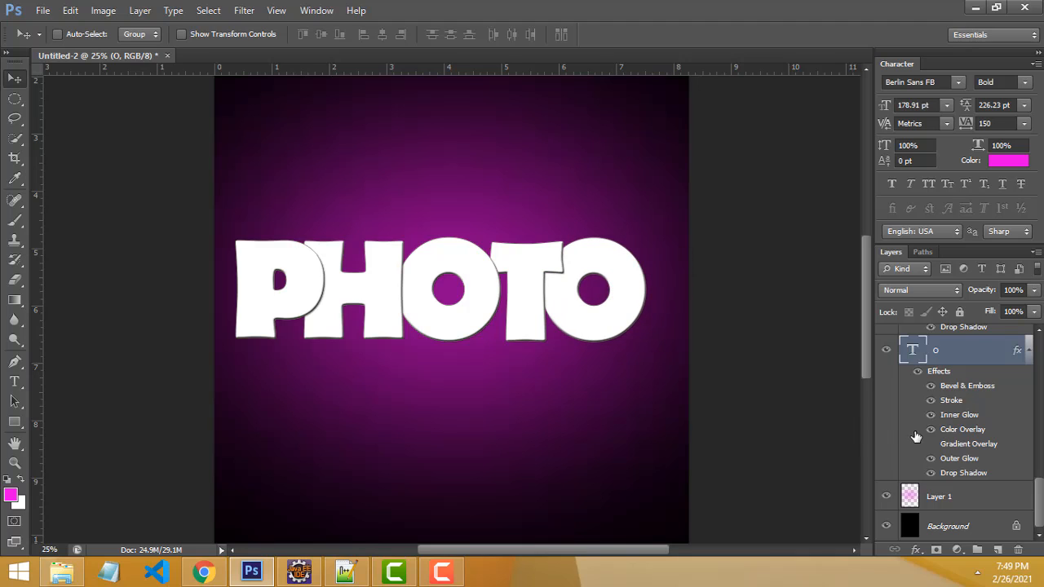
- Select all five letter layers and shift the word PHOTO slightly right and down to center it on the page
scroll(736, 353, down, 3)
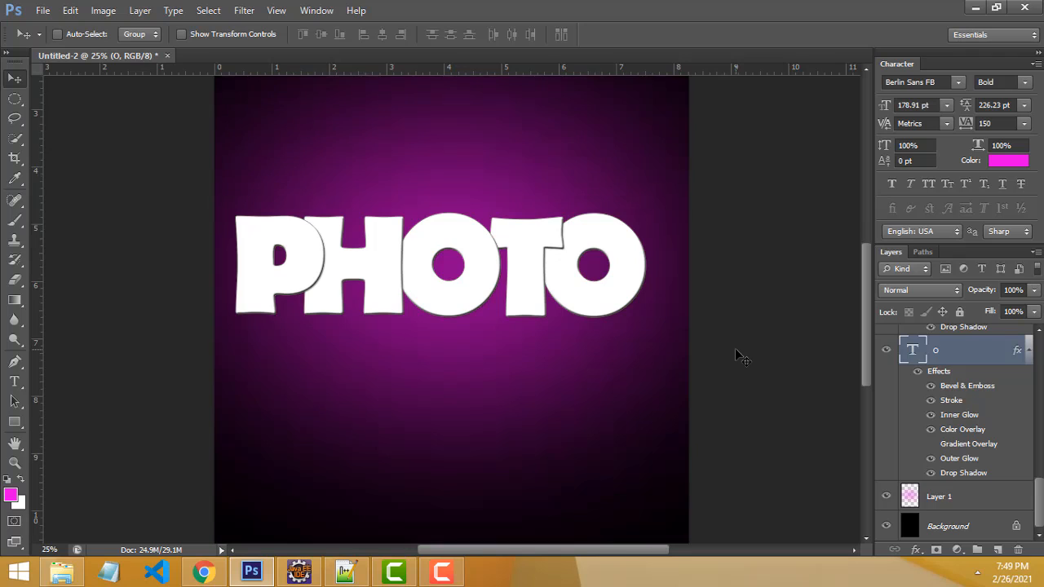
scroll(735, 348, down, 2)
scroll(734, 347, up, 5)
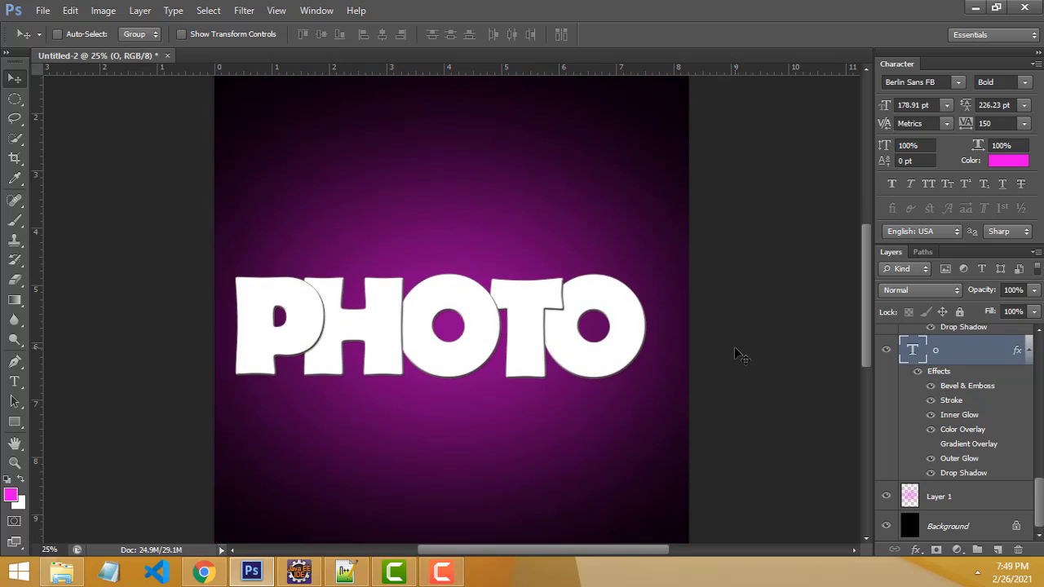
scroll(734, 349, up, 2)
scroll(725, 302, down, 5)
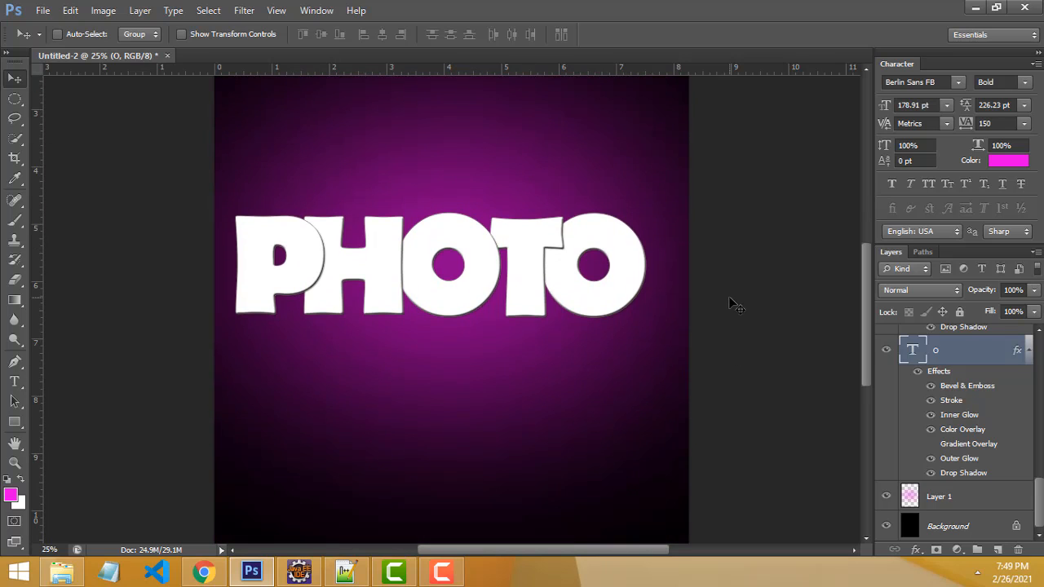
scroll(734, 303, down, 2)
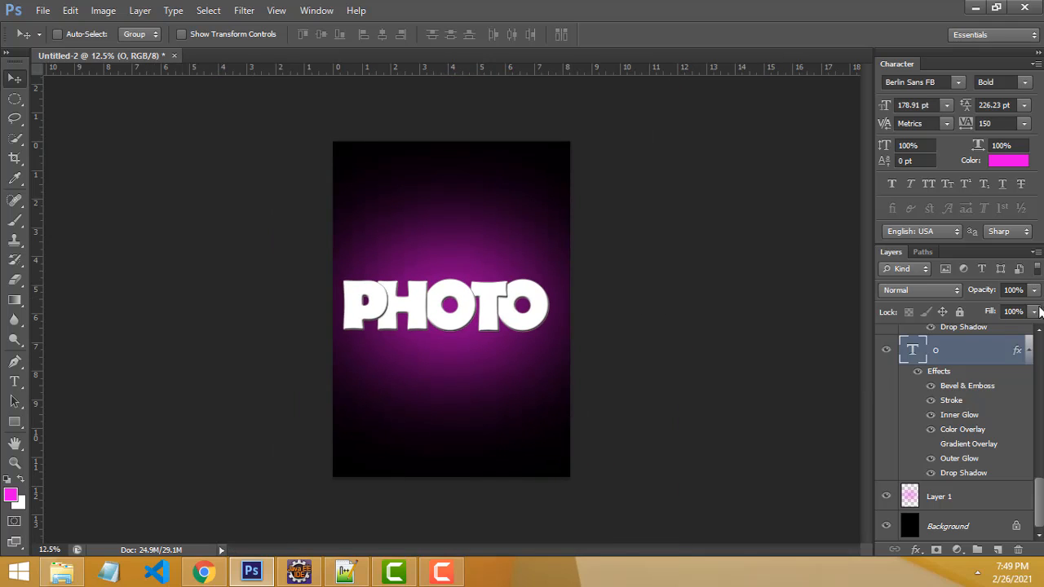
scroll(1020, 413, up, 5)
shift+click(957, 338)
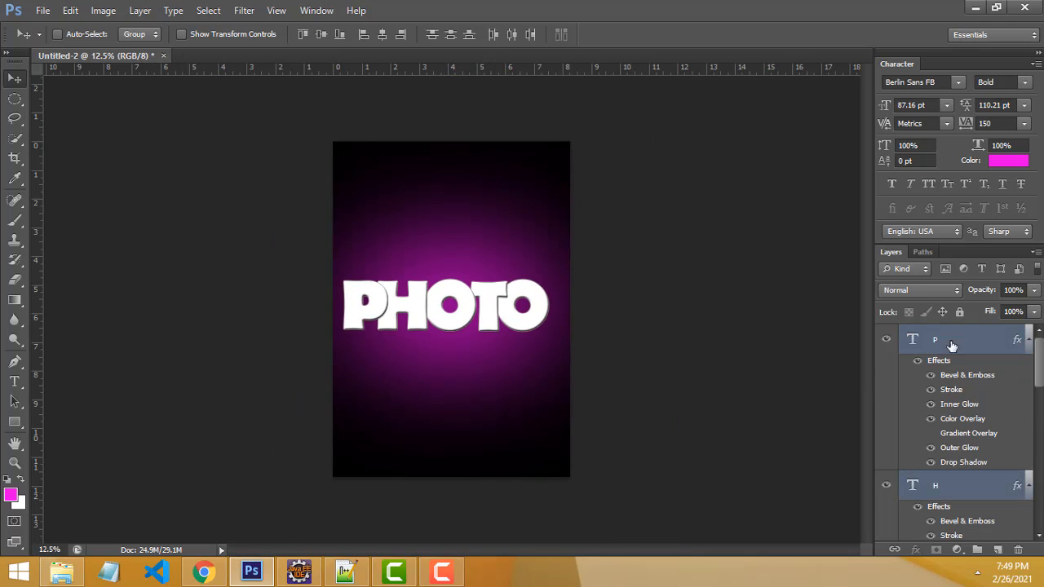
mouse_move(421, 313)
mouse_down()
mouse_move(434, 316)
mouse_move(425, 315)
mouse_up()
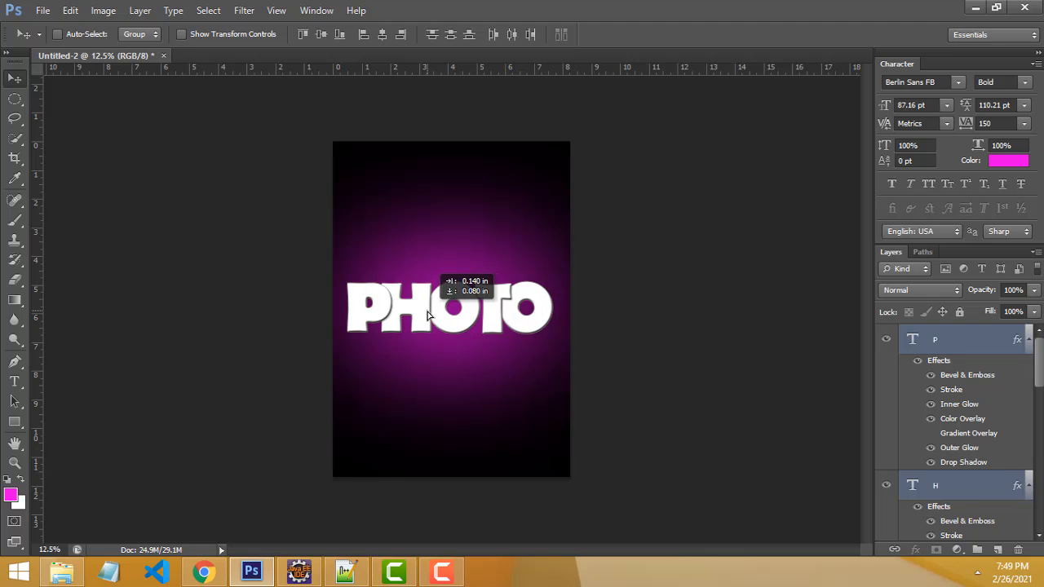
key(shift+Right)
key(shift+Right)
key(shift+Right)
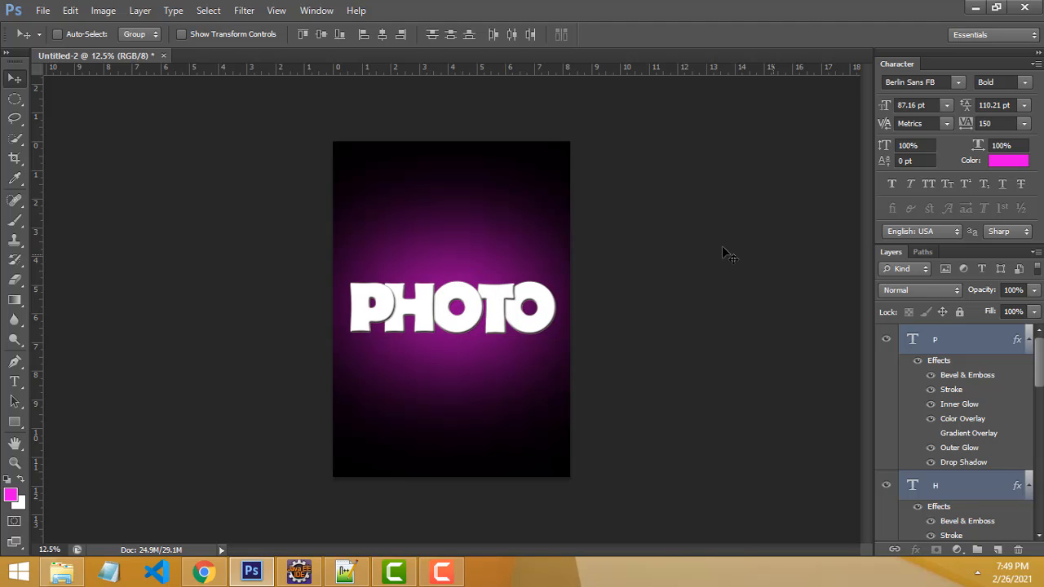
key(ctrl+plus)
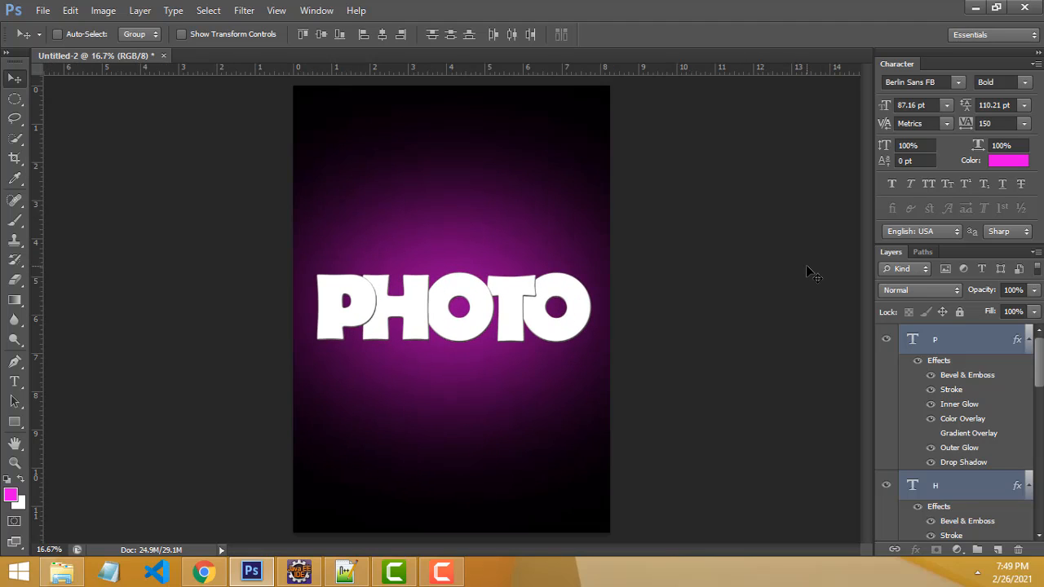
scroll(531, 345, up, 3)
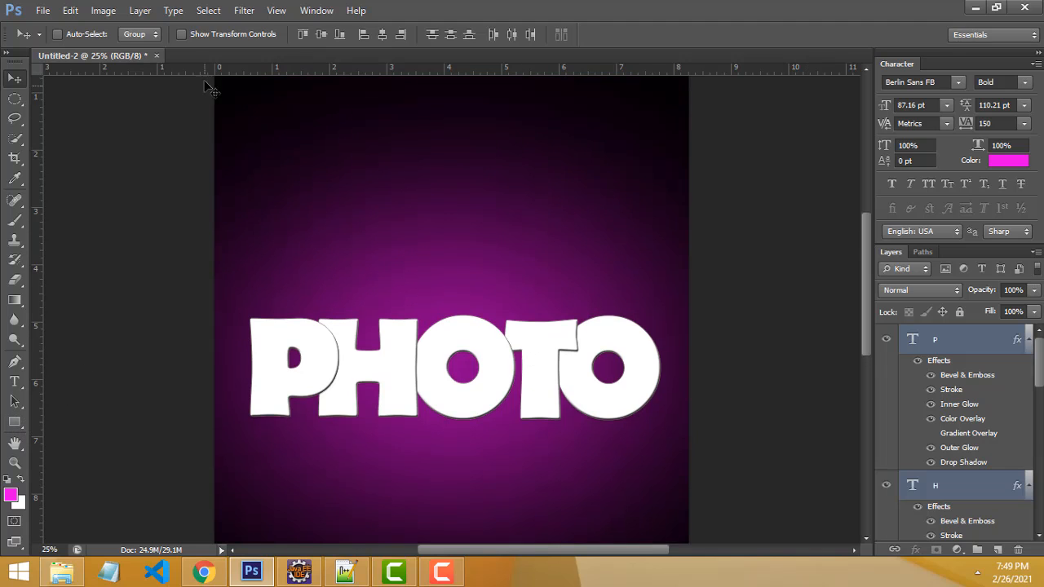
click(18, 422)
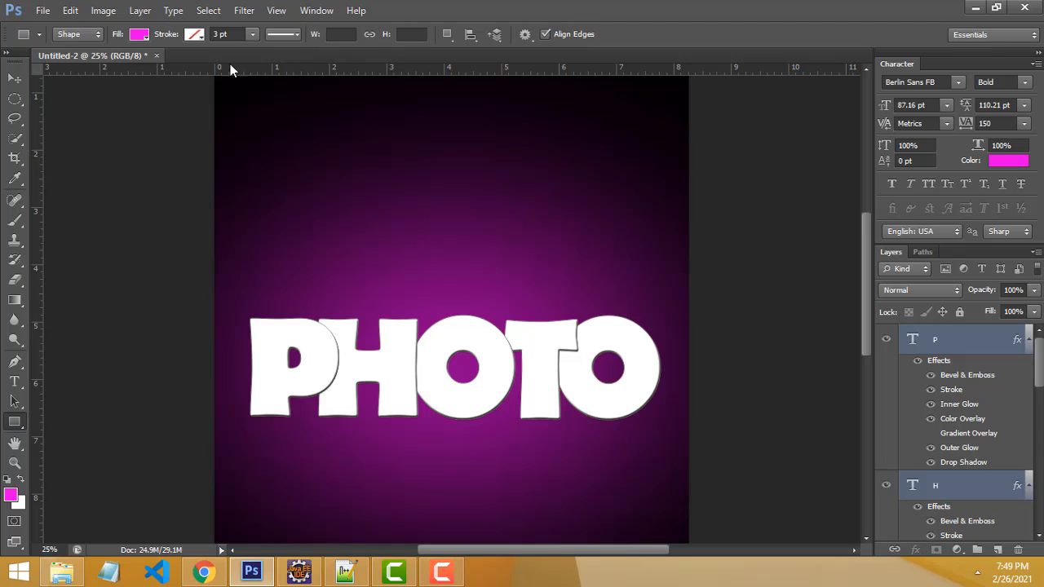
click(447, 35)
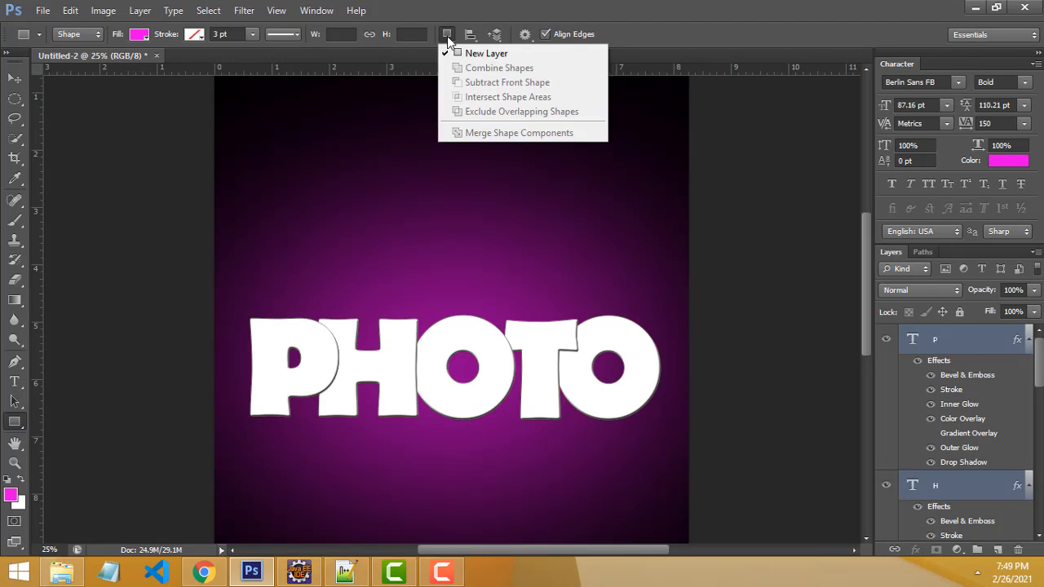
click(447, 36)
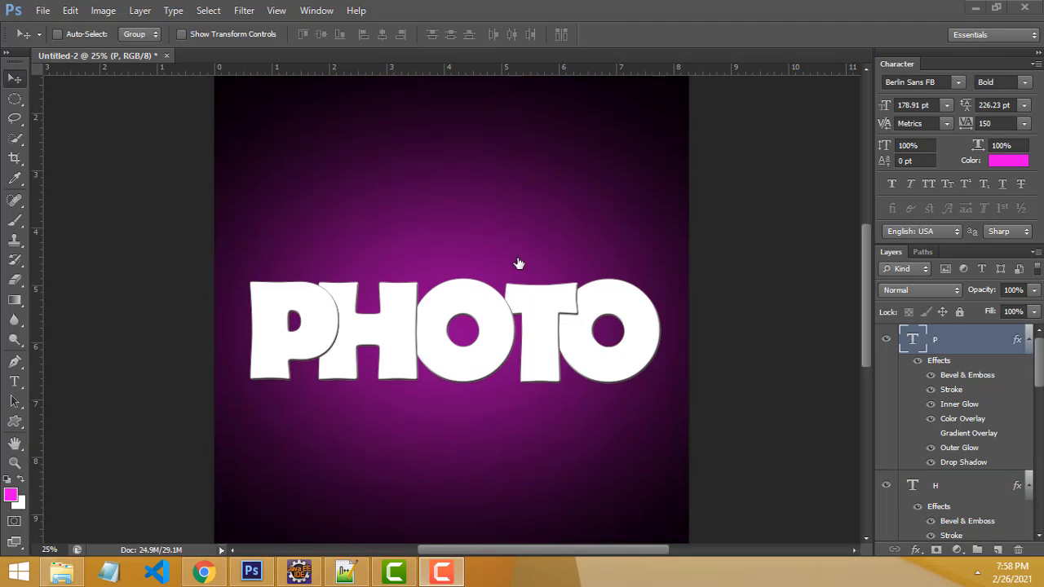
- Draw a magenta five-pointed star custom shape about 144 by 137 px above the P
scroll(582, 261, up, 1)
scroll(596, 285, down, 1)
scroll(677, 245, up, 2)
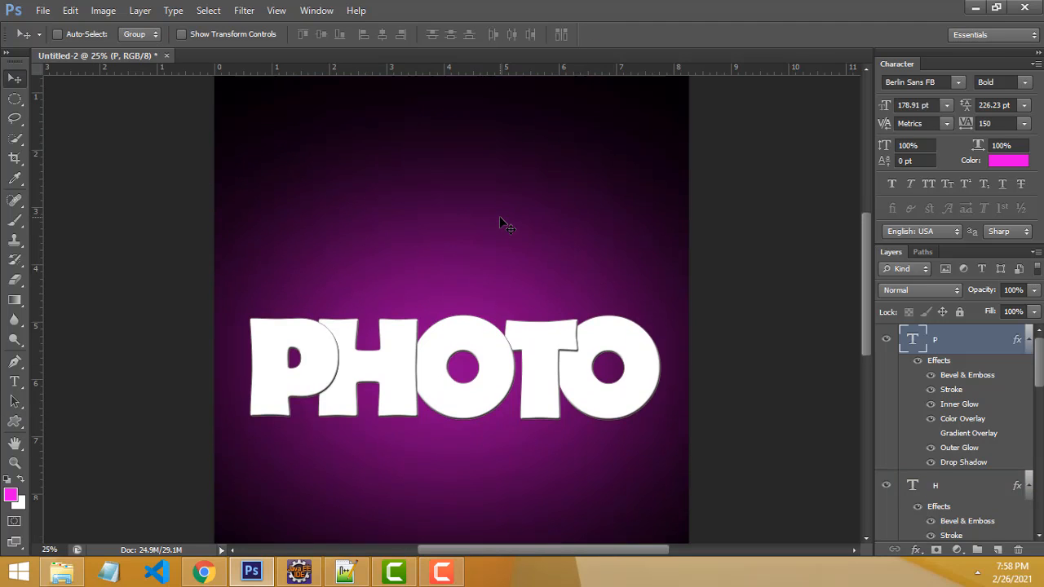
scroll(499, 218, up, 1)
click(15, 423)
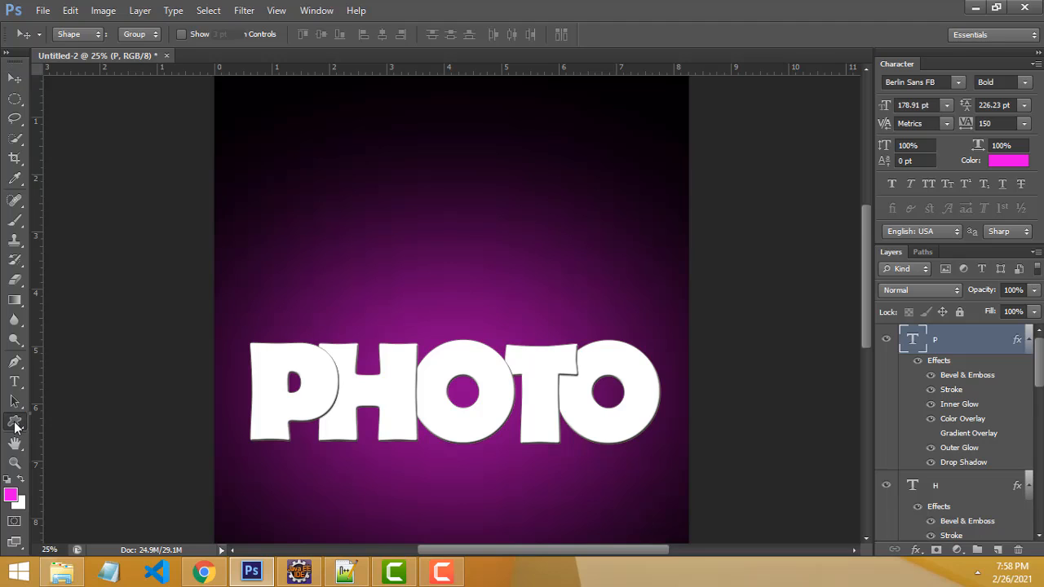
click(15, 424)
click(110, 491)
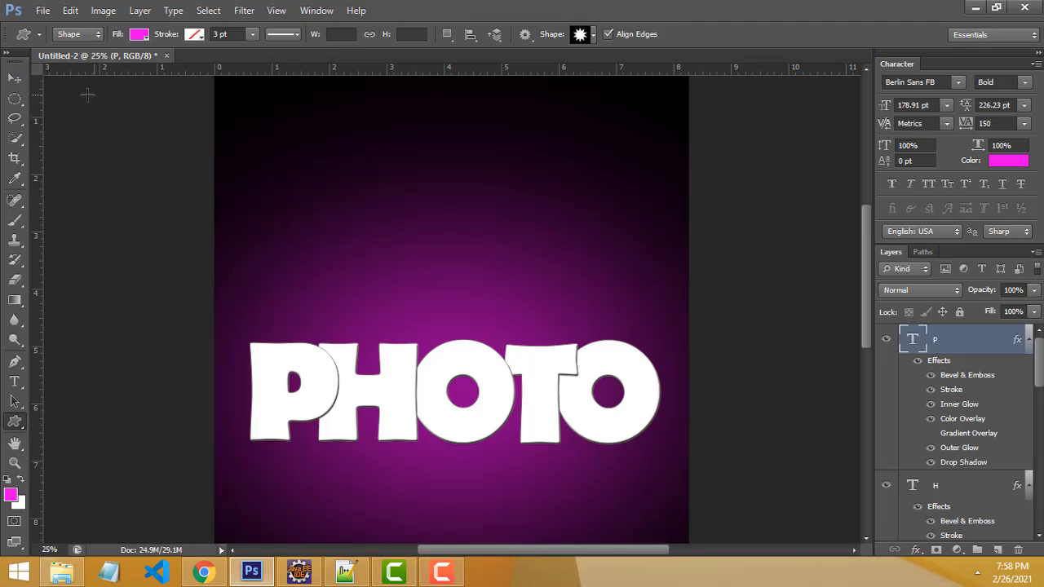
click(39, 33)
click(38, 32)
click(593, 35)
scroll(648, 110, up, 1)
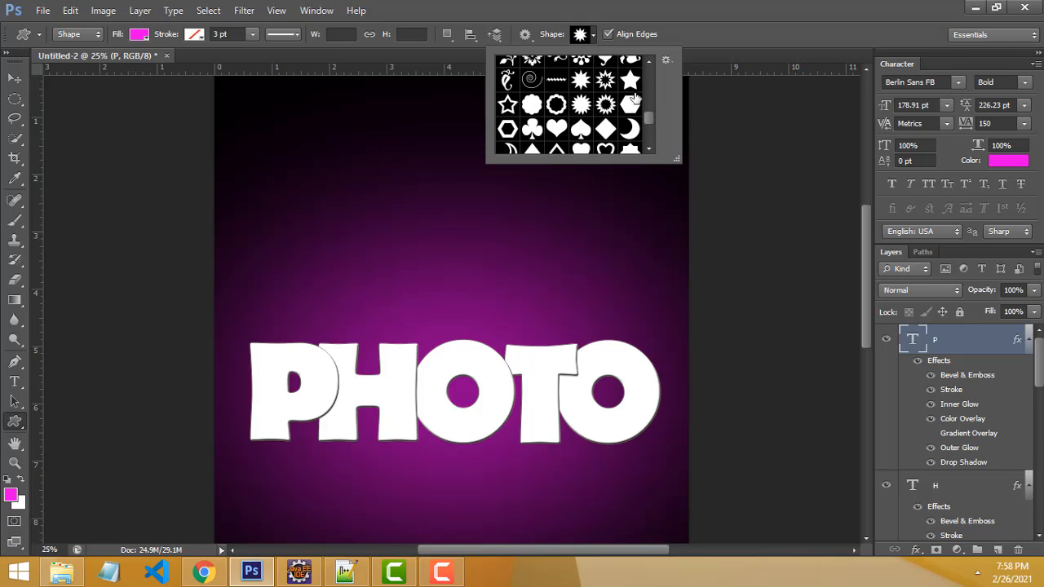
click(631, 81)
drag(249, 285, 277, 314)
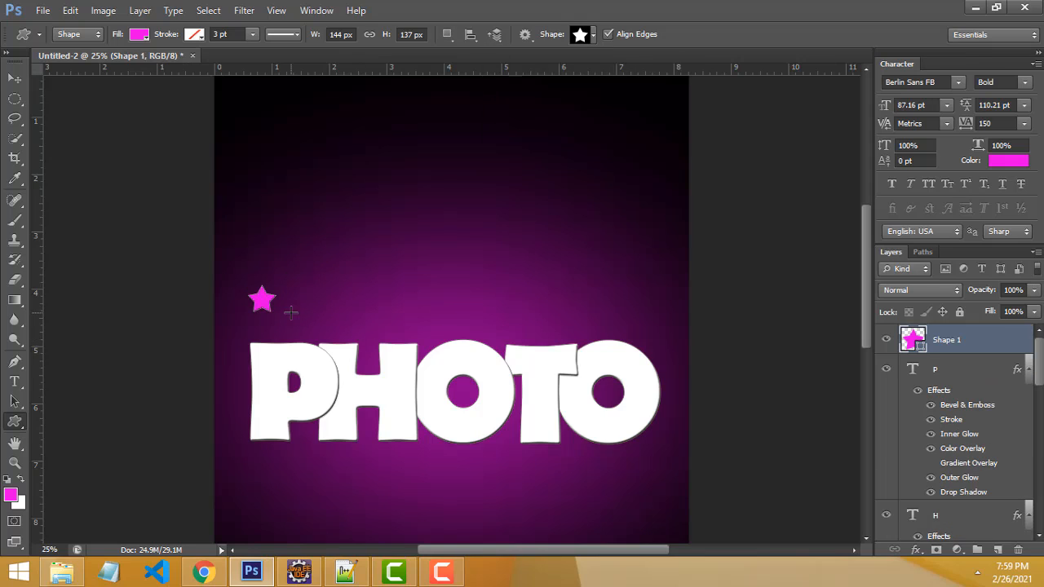
- Rasterize the star's shape layer and set its fill to 0%
double_click(999, 345)
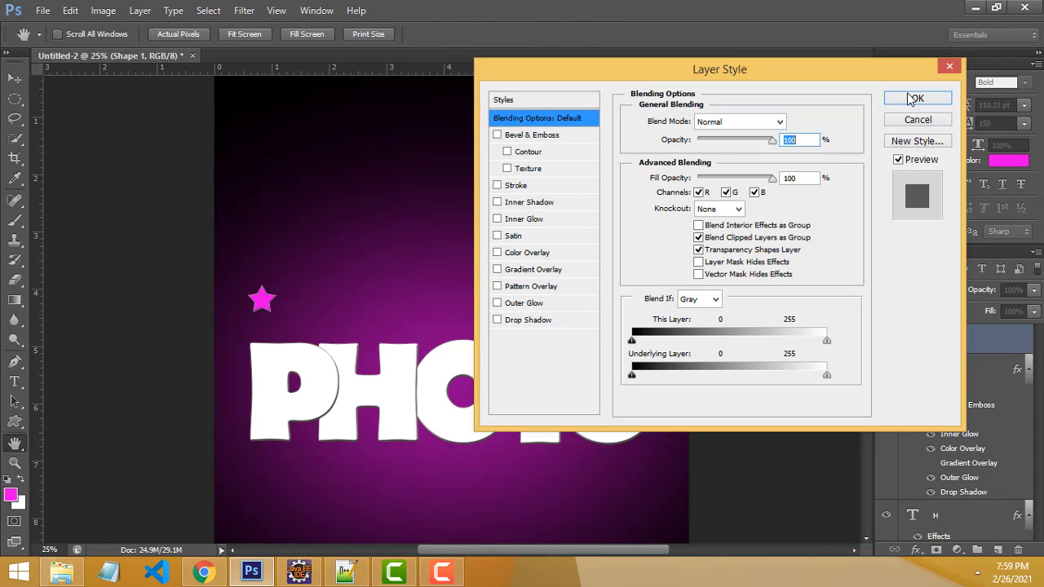
click(914, 98)
right_click(982, 350)
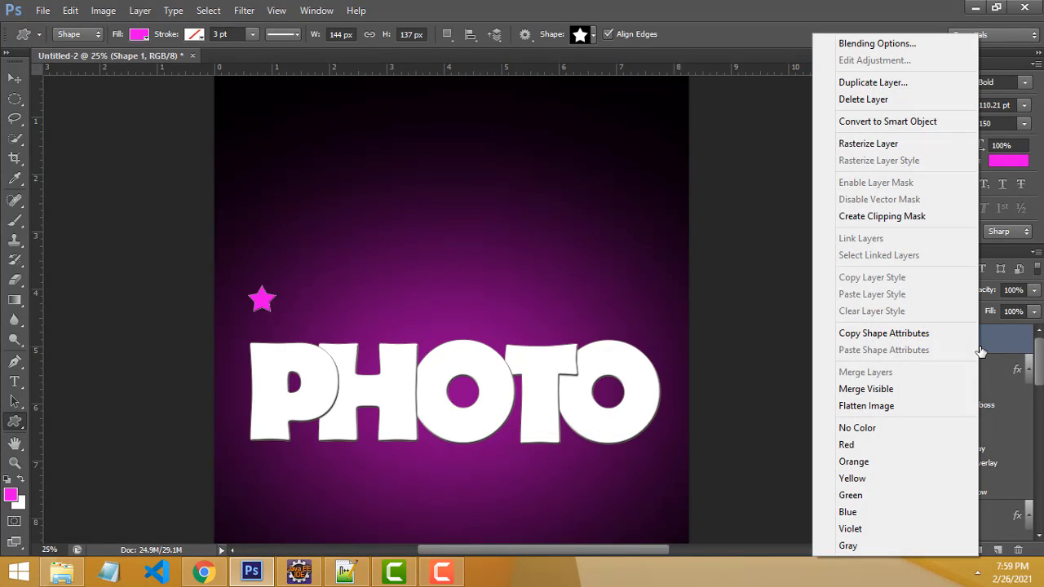
click(857, 143)
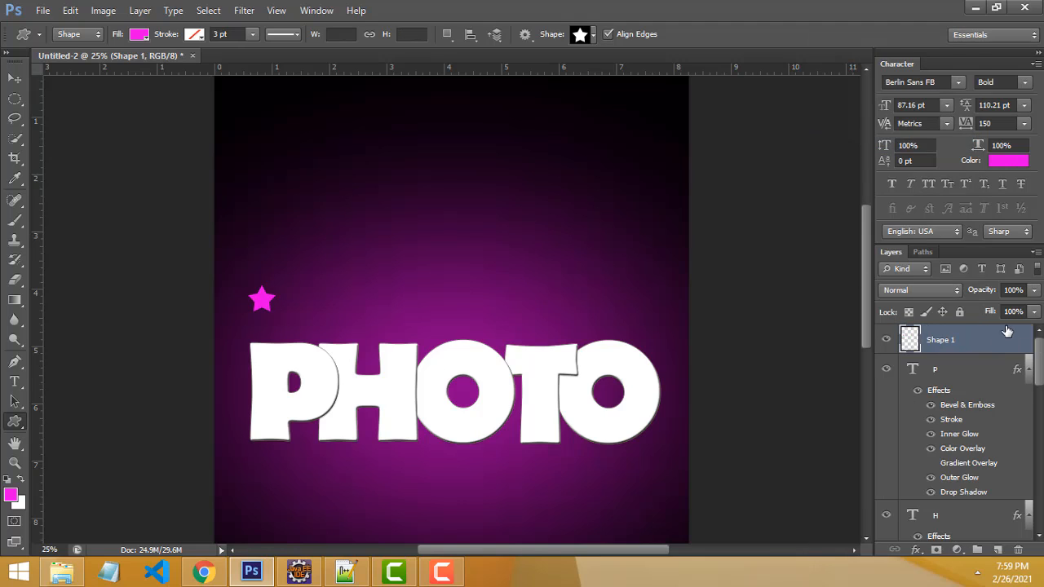
click(1038, 312)
drag(1032, 334, 560, 331)
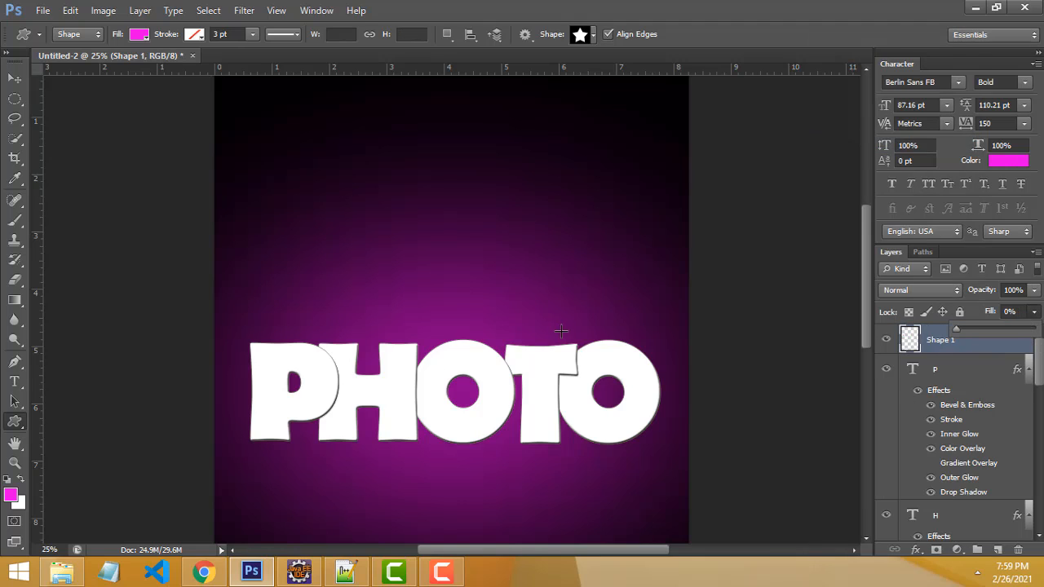
- Add a white 5 px outside stroke to the star layer
double_click(1002, 350)
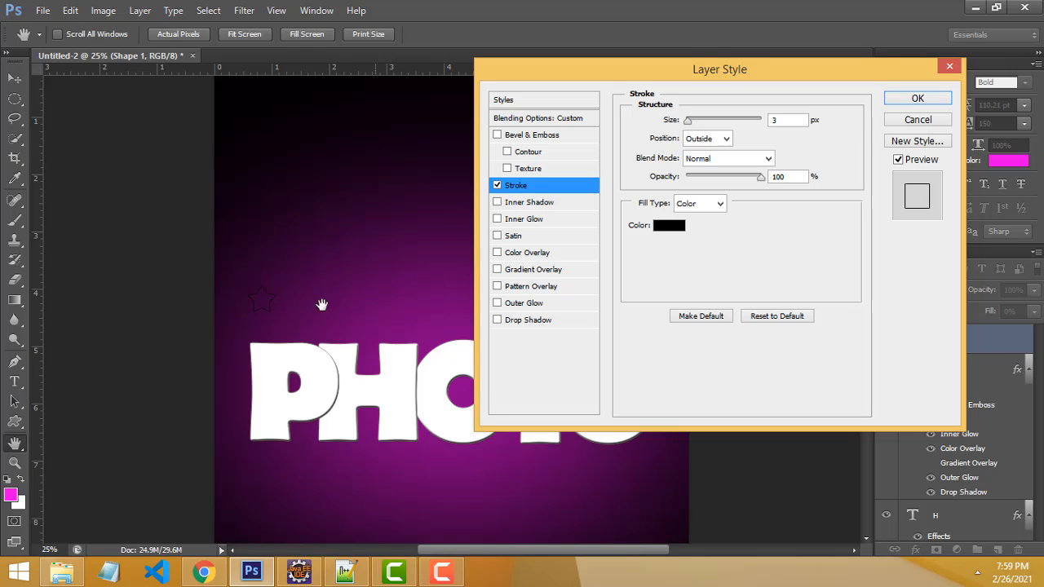
click(671, 228)
click(635, 187)
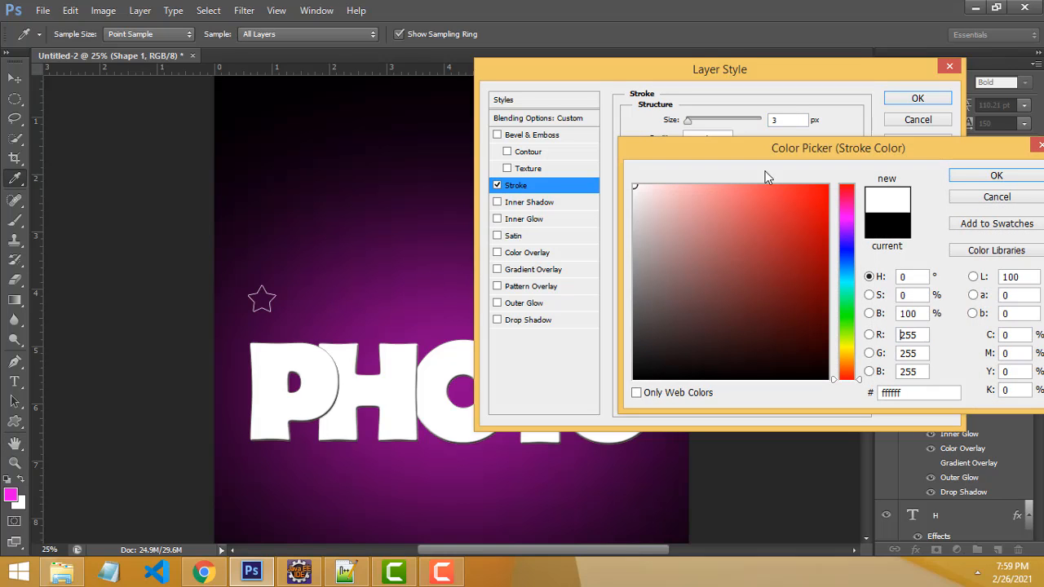
click(982, 181)
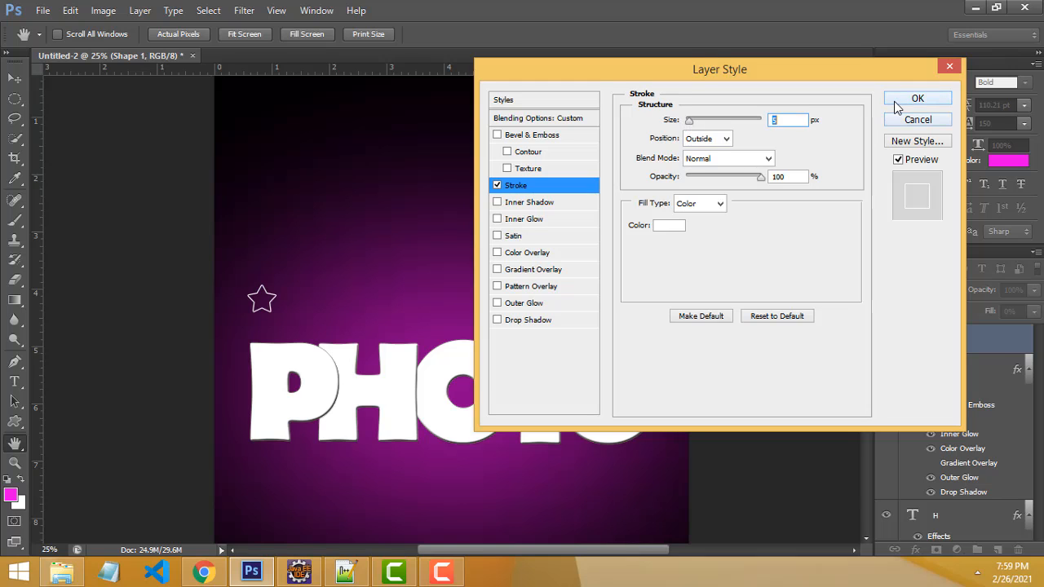
click(895, 102)
- Duplicate the outlined star nine times, arranging the copies in a staggered row above the word PHOTO
click(14, 79)
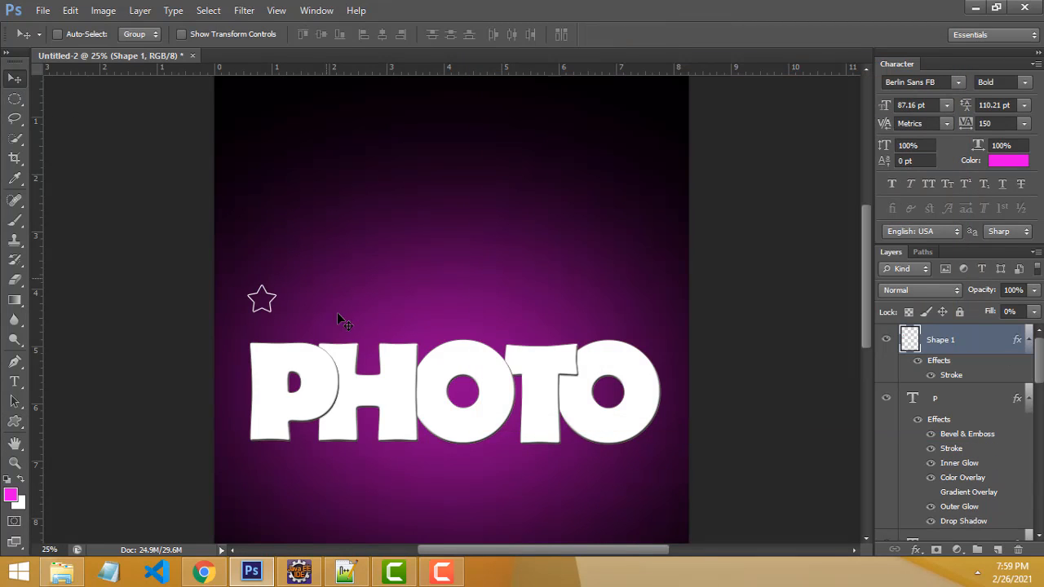
right_click(266, 300)
click(274, 305)
drag(264, 307, 636, 323)
right_click(302, 317)
click(309, 320)
right_click(353, 303)
click(359, 308)
right_click(408, 336)
click(408, 336)
right_click(441, 312)
click(441, 312)
right_click(467, 327)
click(470, 333)
right_click(516, 310)
click(519, 311)
right_click(553, 334)
click(552, 335)
right_click(586, 294)
click(589, 297)
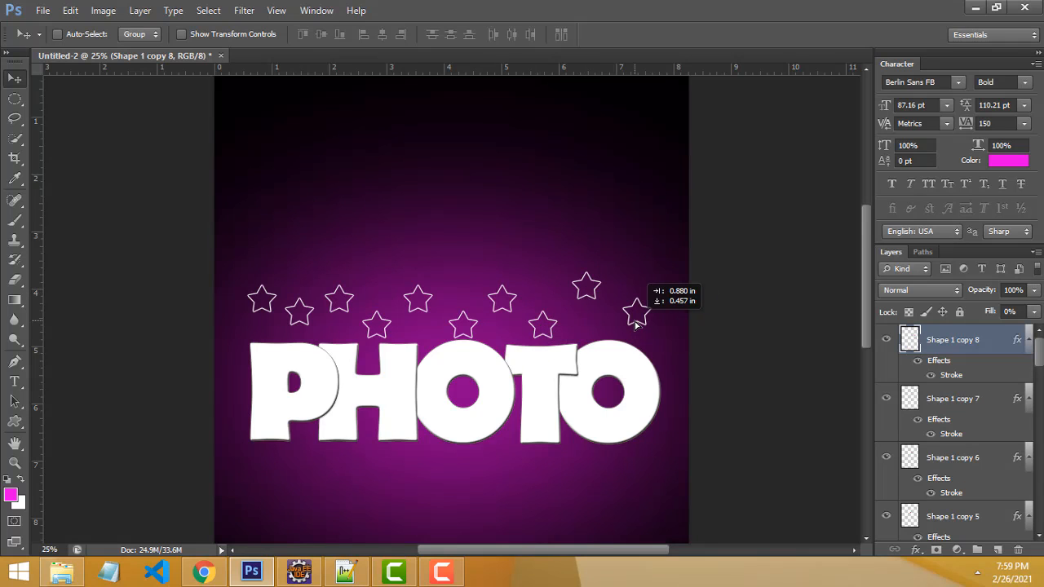
- Even out the star spacing by moving the last star about 0.25 in left and the two stars above the T slightly right
scroll(730, 293, down, 3)
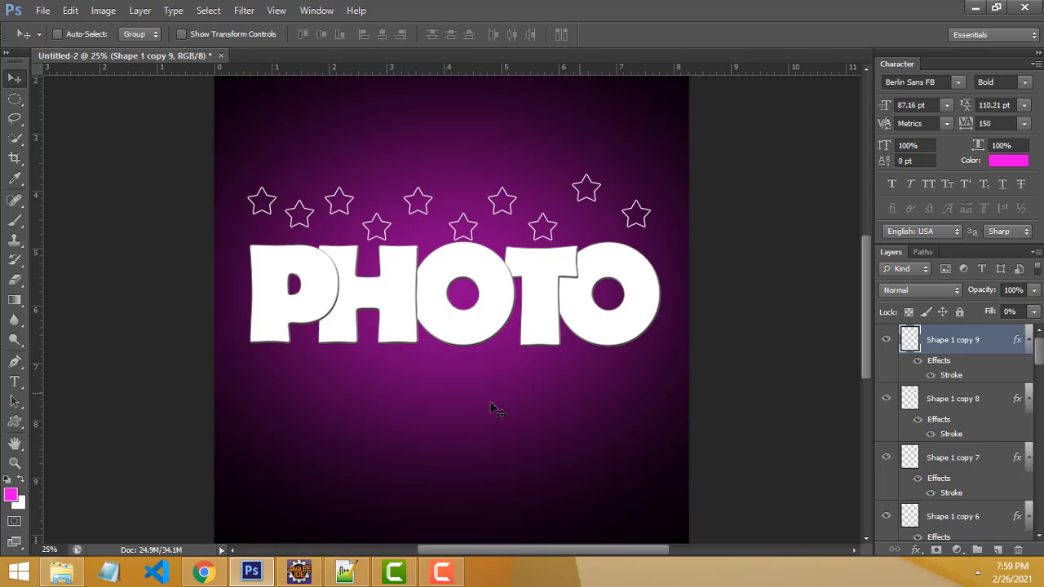
drag(640, 216, 621, 225)
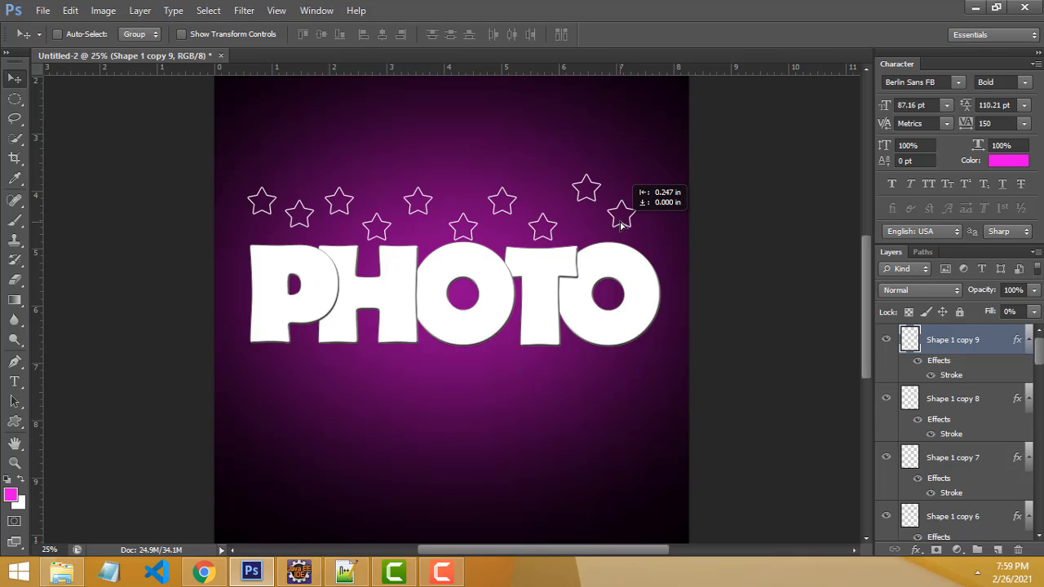
right_click(552, 232)
click(571, 236)
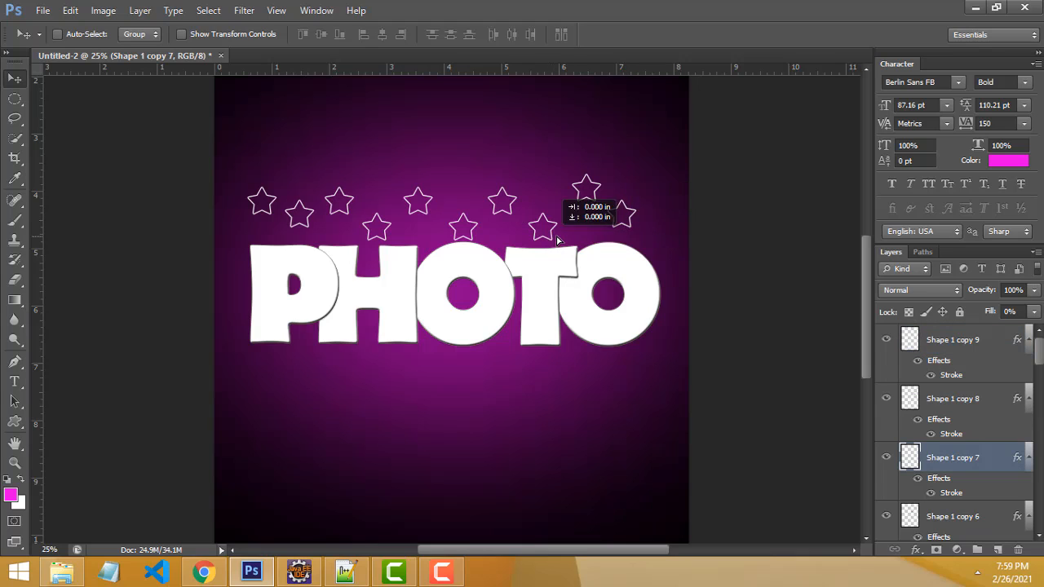
right_click(509, 205)
key(Escape)
right_click(508, 205)
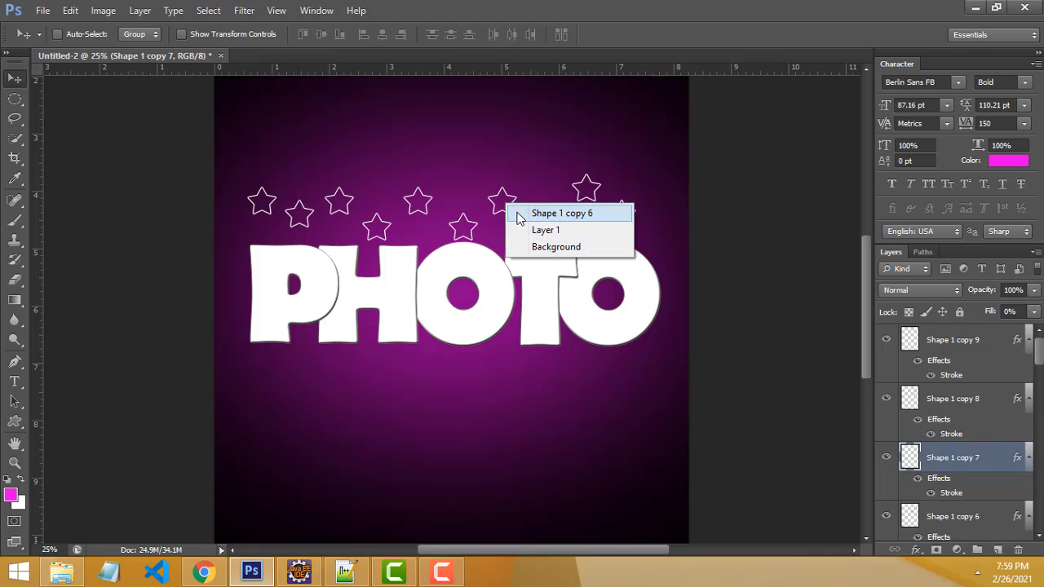
click(563, 212)
drag(491, 209, 479, 228)
- Select the star above the first O and shift it slightly up and right
right_click(470, 219)
click(489, 228)
right_click(465, 228)
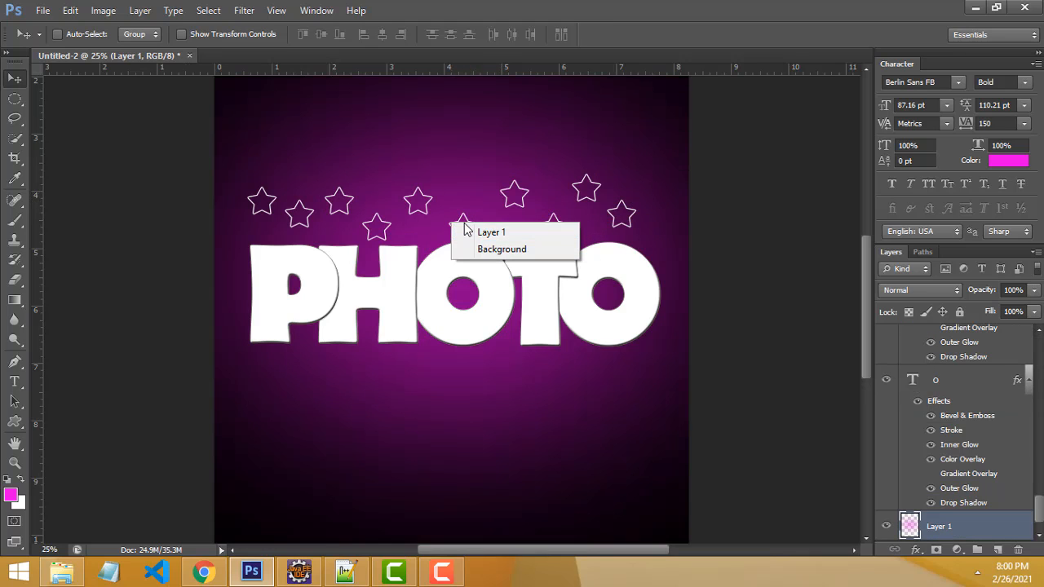
key(Escape)
right_click(466, 226)
click(494, 228)
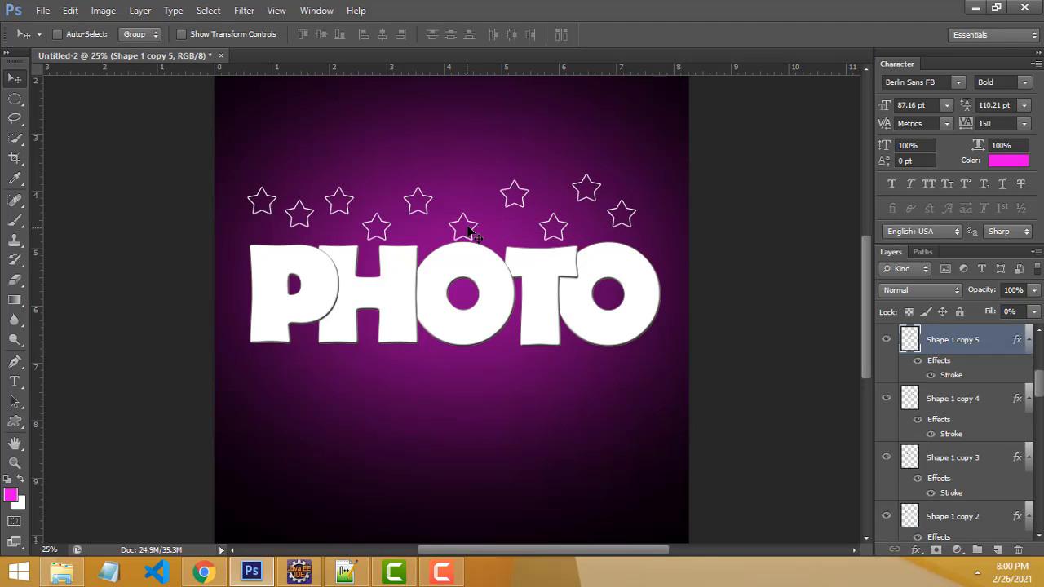
drag(466, 228, 471, 226)
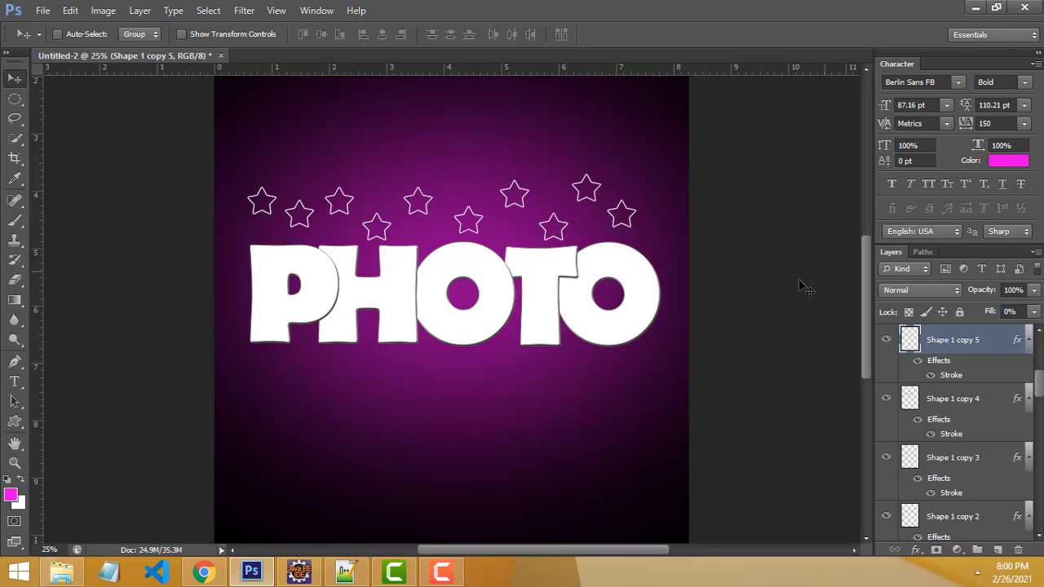